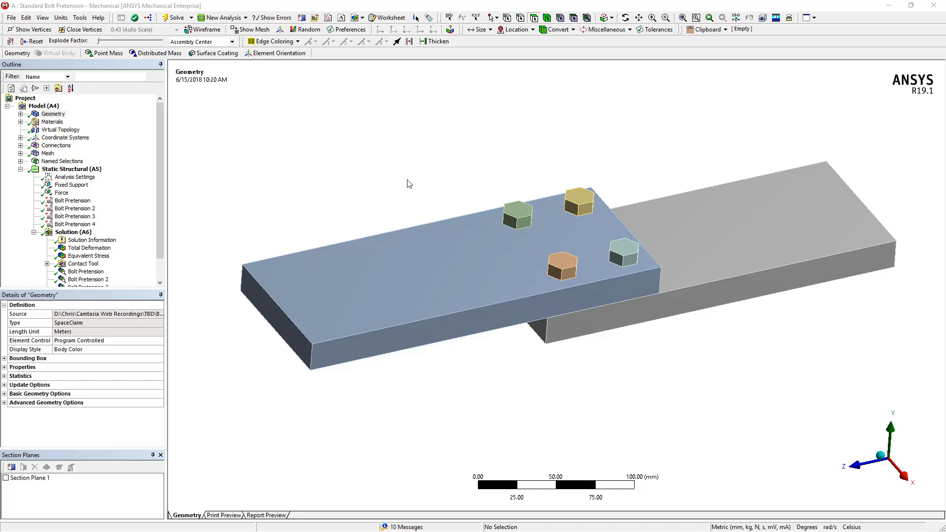
# Hide the blue plate and the grey plate so that only the four bolts are displayed.
pyautogui.rightClick(424, 259)
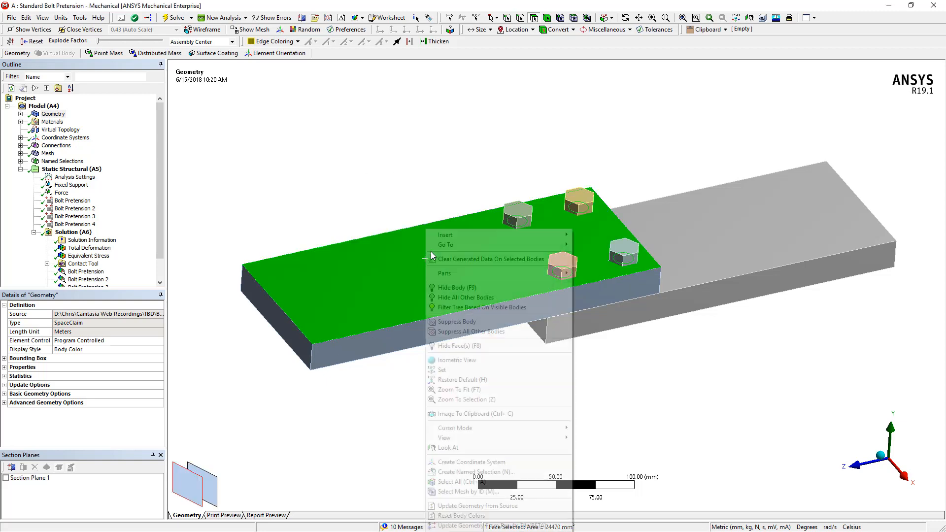
pyautogui.click(468, 310)
pyautogui.scroll(2, 560, 162)
pyautogui.scroll(-3, 560, 162)
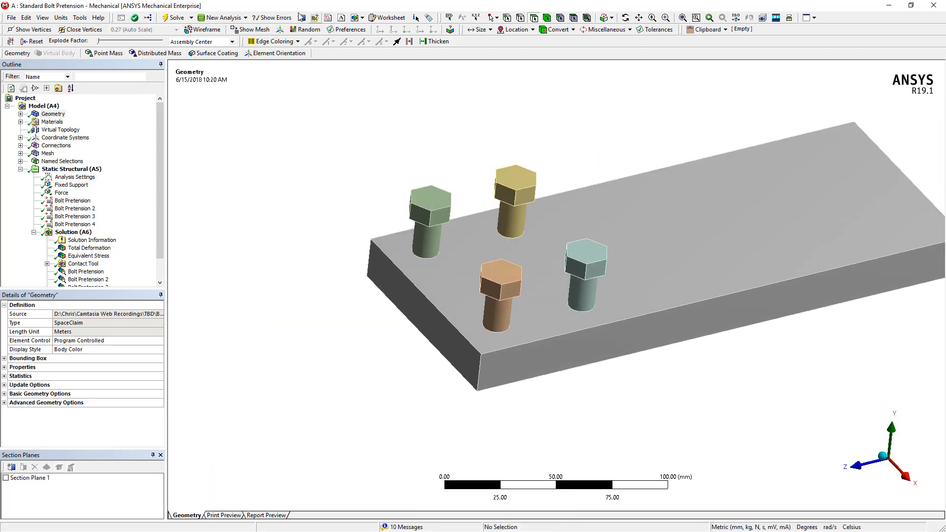
pyautogui.rightClick(480, 222)
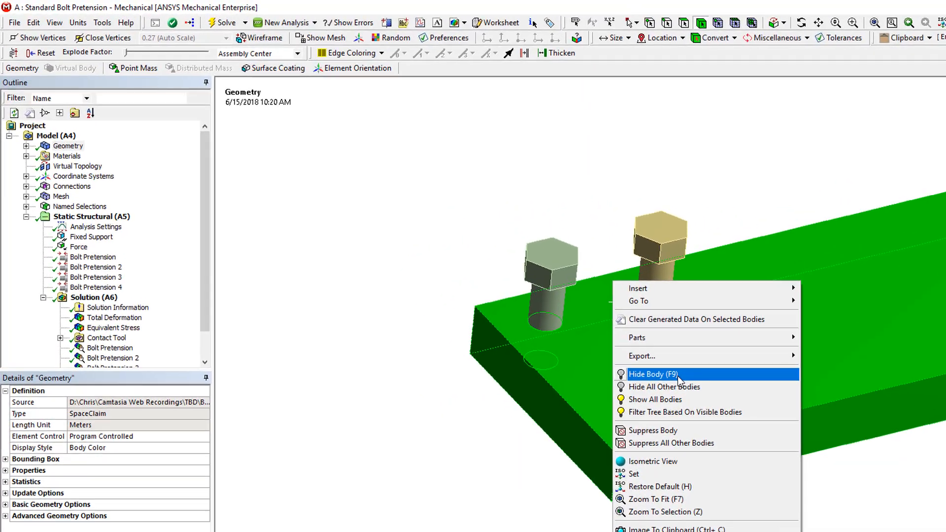
pyautogui.click(509, 292)
pyautogui.moveTo(522, 239); pyautogui.dragTo(507, 243, button='middle')
# Highlight the green bolt's whole body and compare the upper and lower shank faces of the yellow bolt.
pyautogui.click(601, 302)
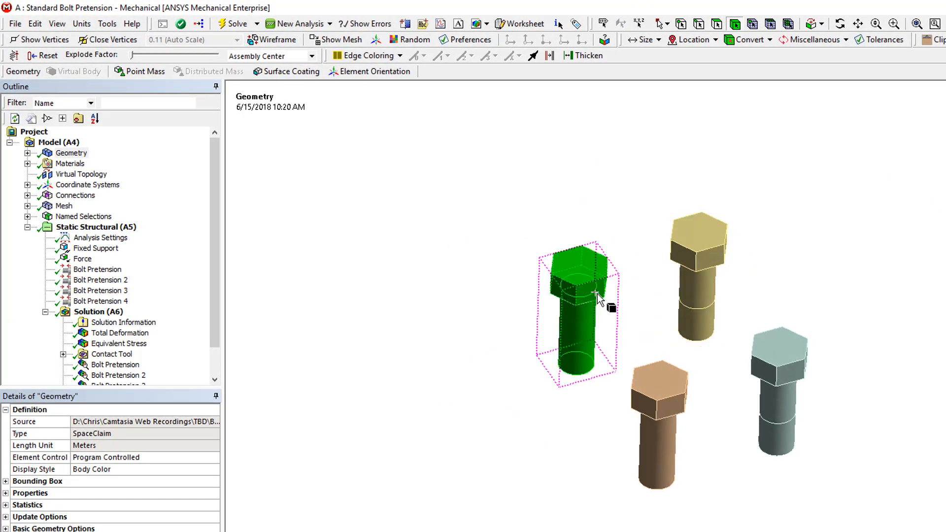
pyautogui.click(657, 367)
pyautogui.moveTo(656, 366)
pyautogui.mouseDown(button='middle')
pyautogui.moveTo(663, 260)
pyautogui.moveTo(598, 332)
pyautogui.moveTo(621, 305)
pyautogui.moveTo(630, 251)
pyautogui.moveTo(619, 304)
pyautogui.moveTo(695, 305)
pyautogui.mouseUp(button='middle')
pyautogui.click(680, 309)
pyautogui.click(694, 306)
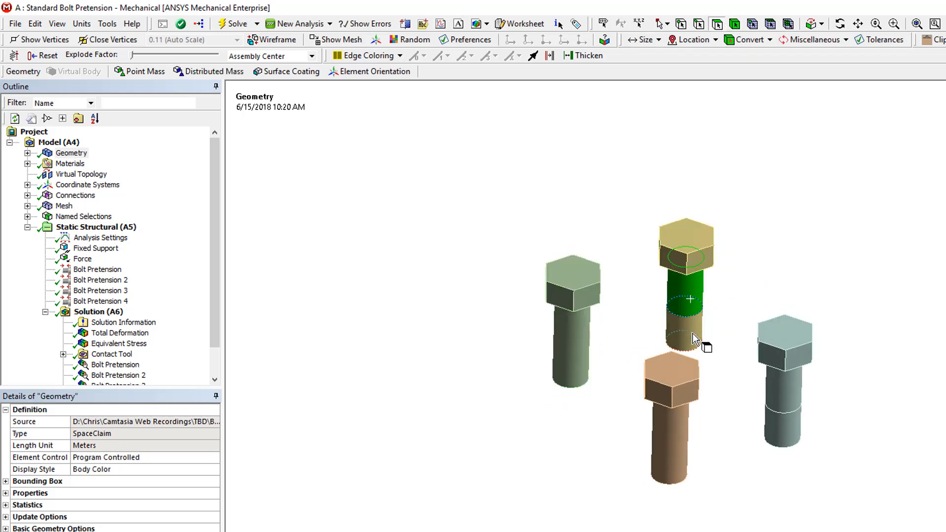
pyautogui.click(693, 337)
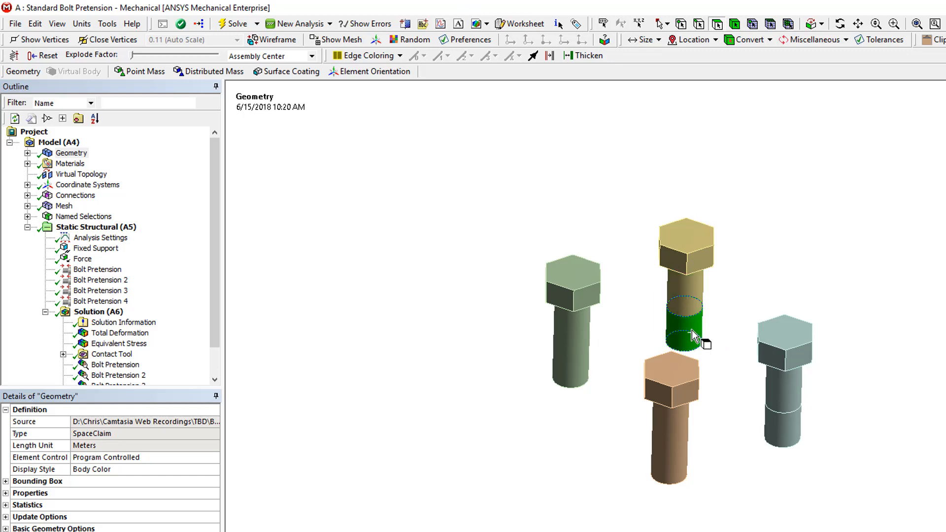
pyautogui.click(690, 291)
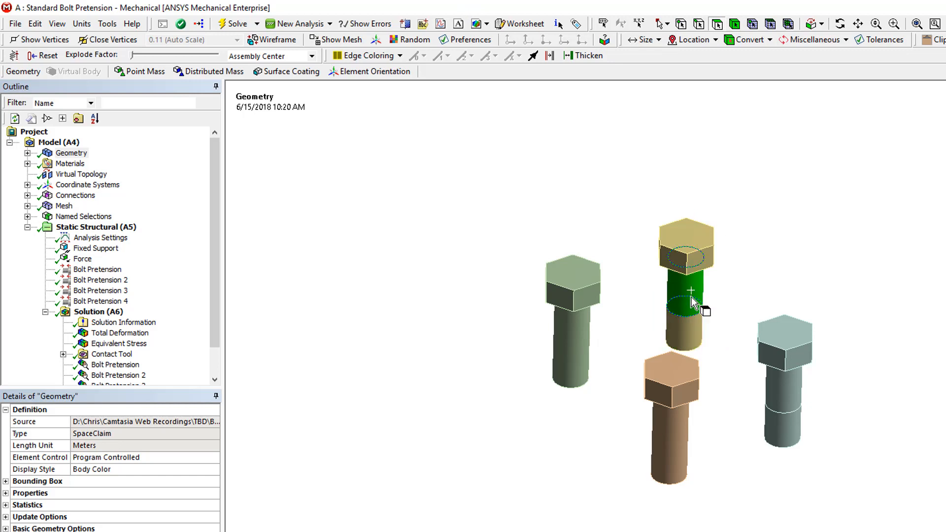
pyautogui.click(726, 283)
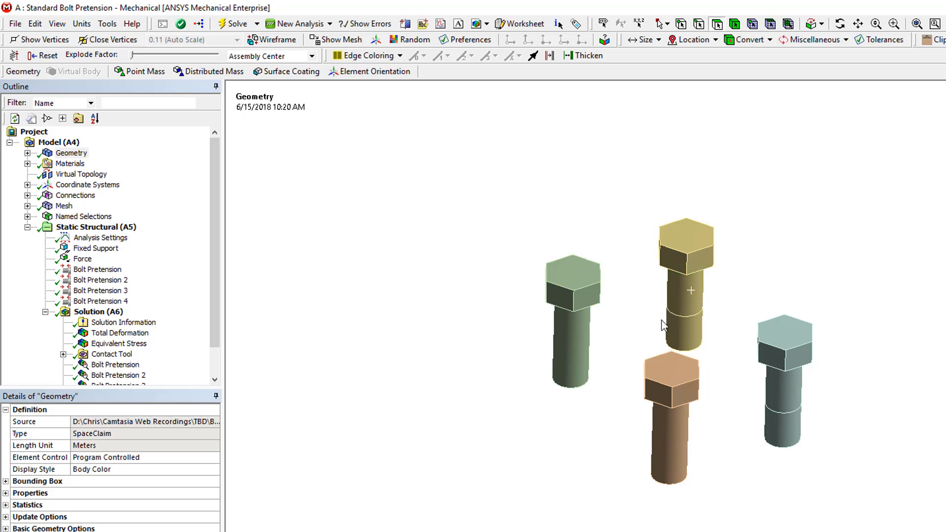
pyautogui.click(694, 332)
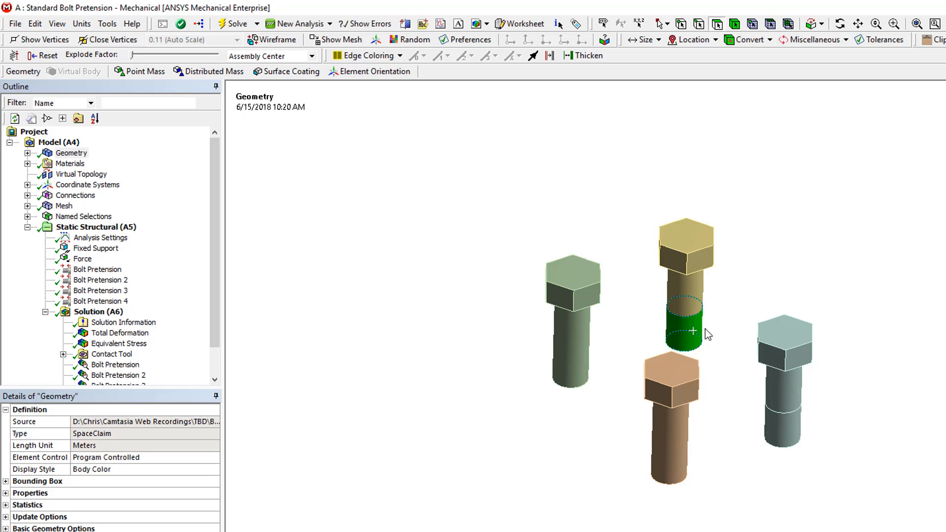
pyautogui.click(697, 289)
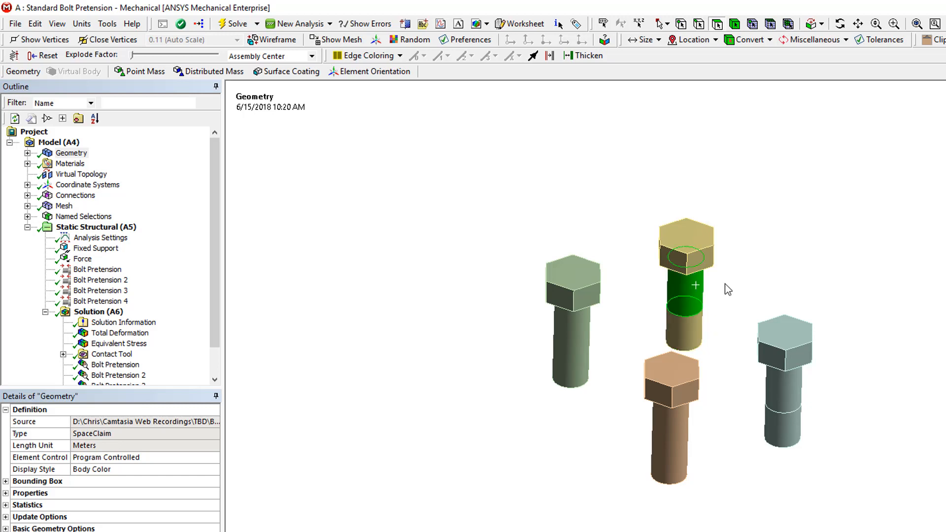
# Inspect Coordinate System 2 and the Bolt Pretension load applied to the green bolt's body.
pyautogui.click(81, 269)
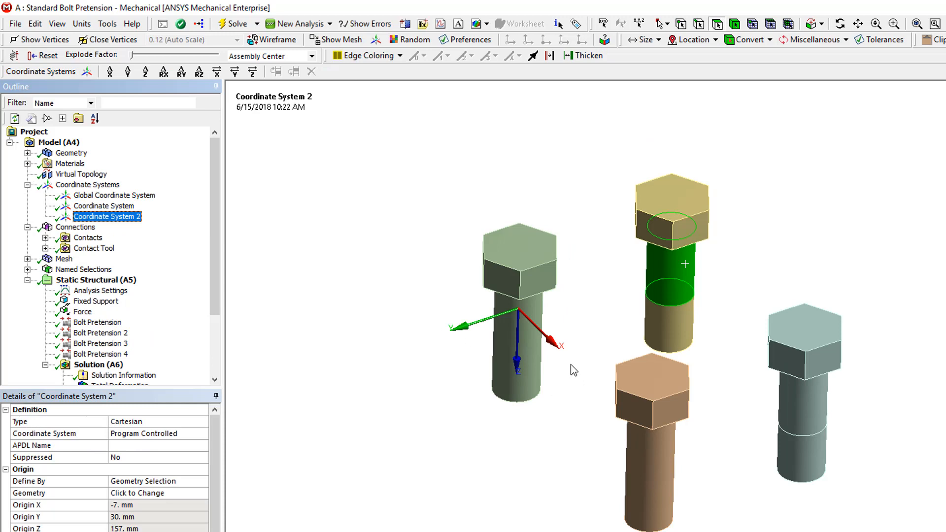
pyautogui.scroll(2, 570, 345)
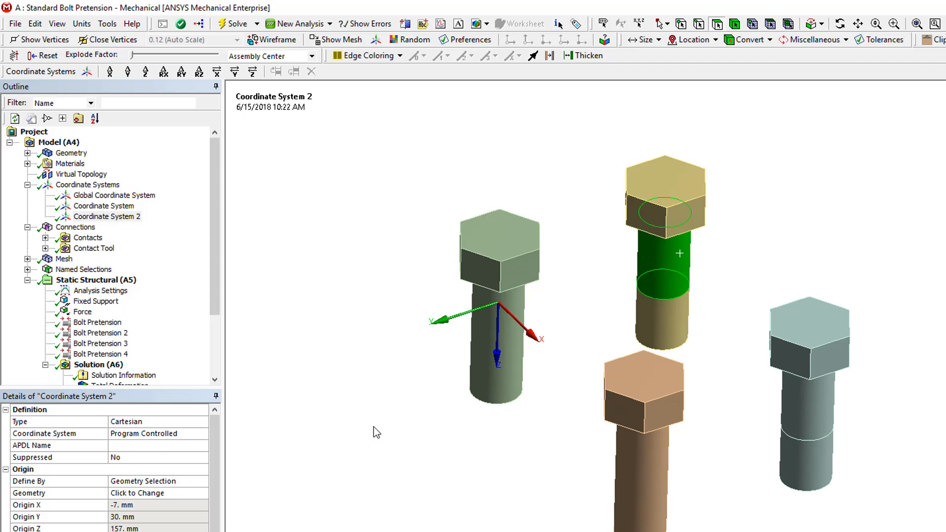
pyautogui.scroll(-3, 215, 273)
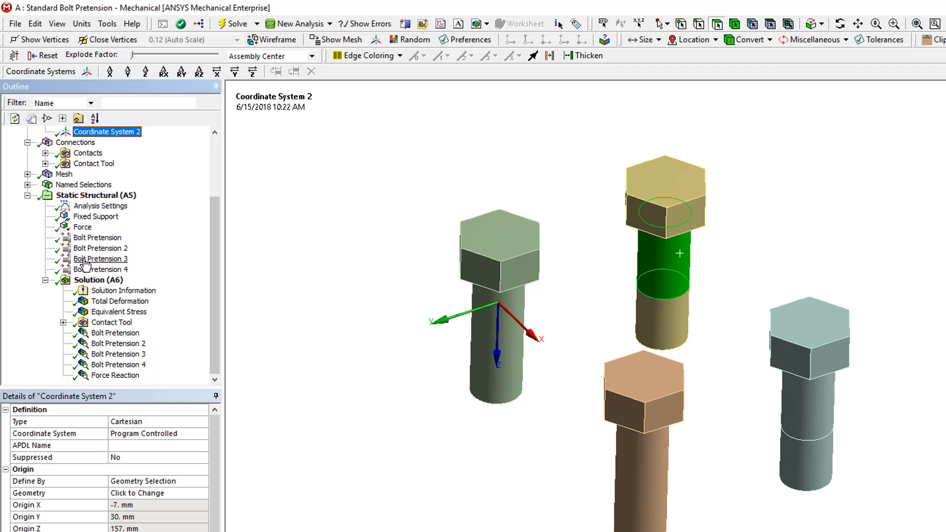
pyautogui.click(96, 238)
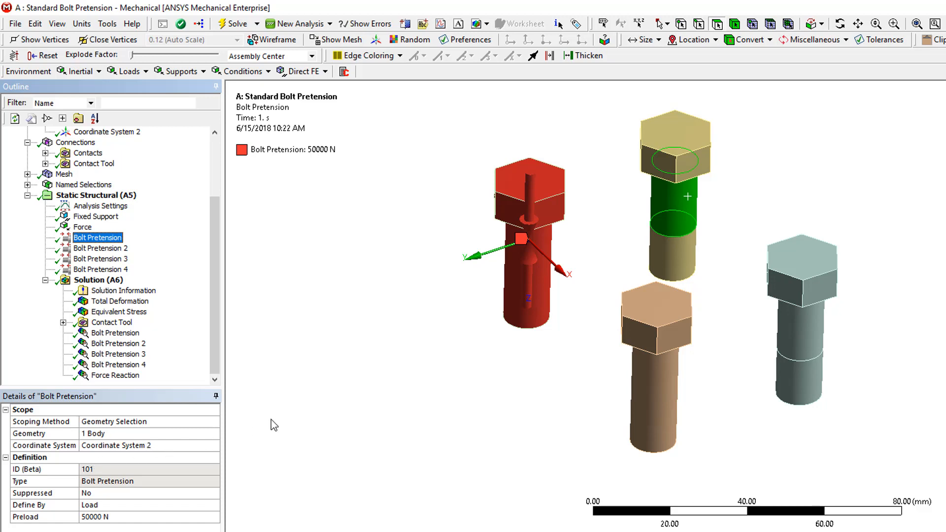
pyautogui.moveTo(403, 217); pyautogui.dragTo(619, 310, button='middle')
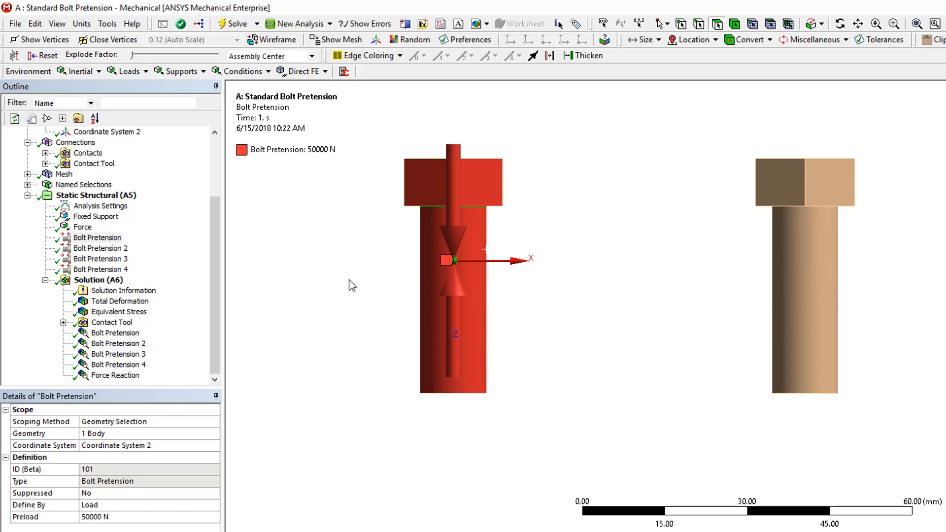
pyautogui.keyDown('shift'); pyautogui.moveTo(349, 282); pyautogui.dragTo(354, 485, button='middle'); pyautogui.keyUp('shift')
# Inspect the Bolt Pretension 3 load on the pale blue bolt's upper shank face with the mesh displayed.
pyautogui.click(120, 260)
pyautogui.moveTo(741, 305); pyautogui.dragTo(813, 390, button='middle')
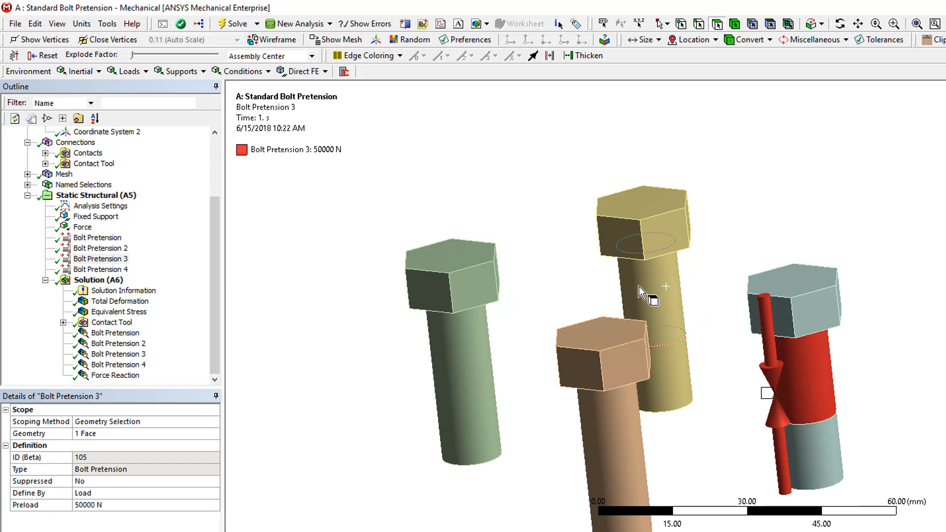
pyautogui.moveTo(840, 440)
pyautogui.mouseDown(button='middle')
pyautogui.moveTo(879, 430)
pyautogui.moveTo(827, 434)
pyautogui.mouseUp(button='middle')
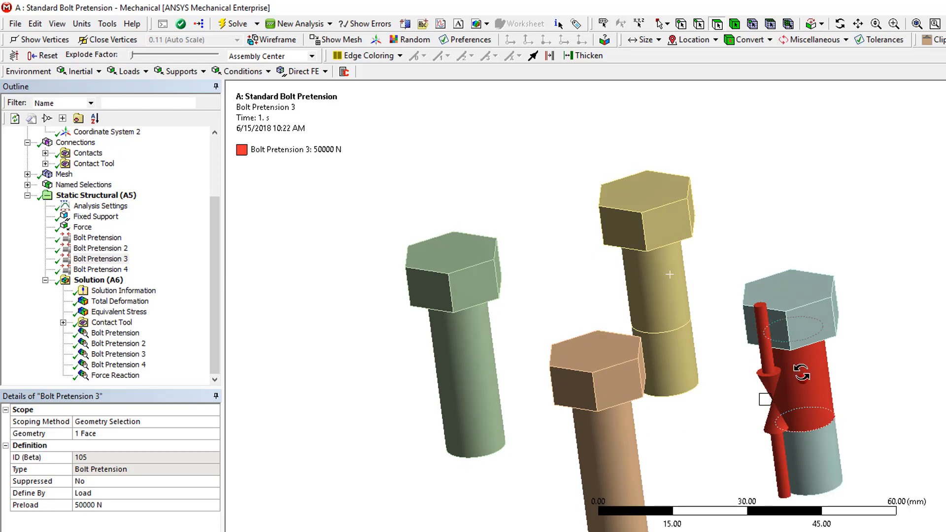
pyautogui.moveTo(800, 371); pyautogui.dragTo(735, 210, button='middle')
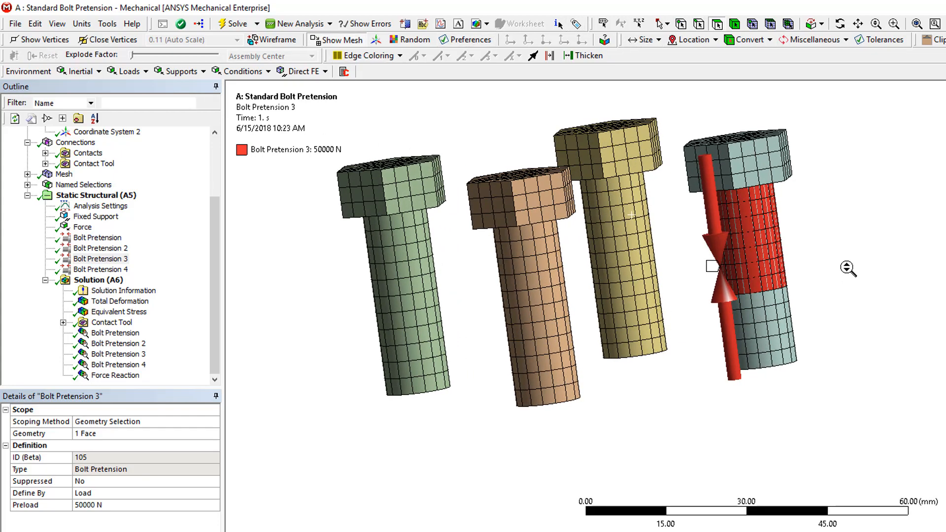
pyautogui.moveTo(847, 268); pyautogui.dragTo(870, 340, button='middle')
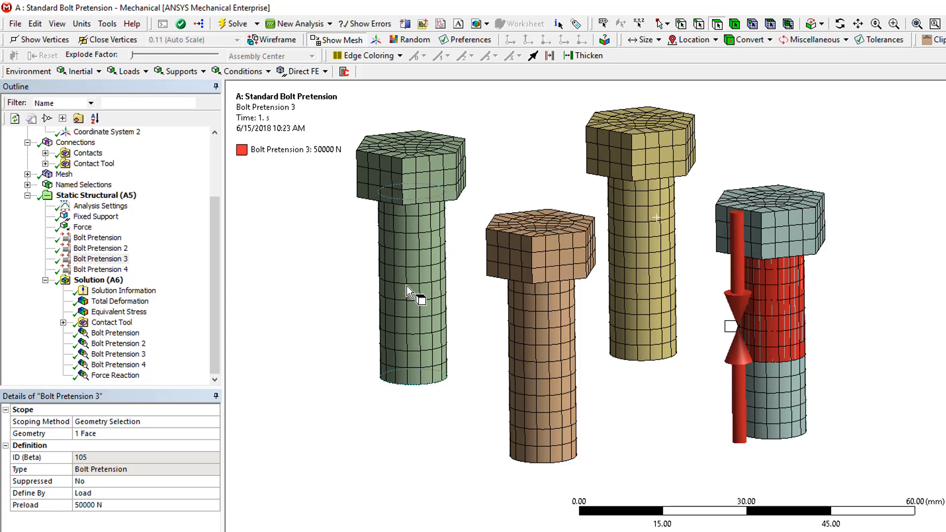
# Examine the first Bolt Pretension load on the meshed green bolt alongside the other three bolts.
pyautogui.click(122, 238)
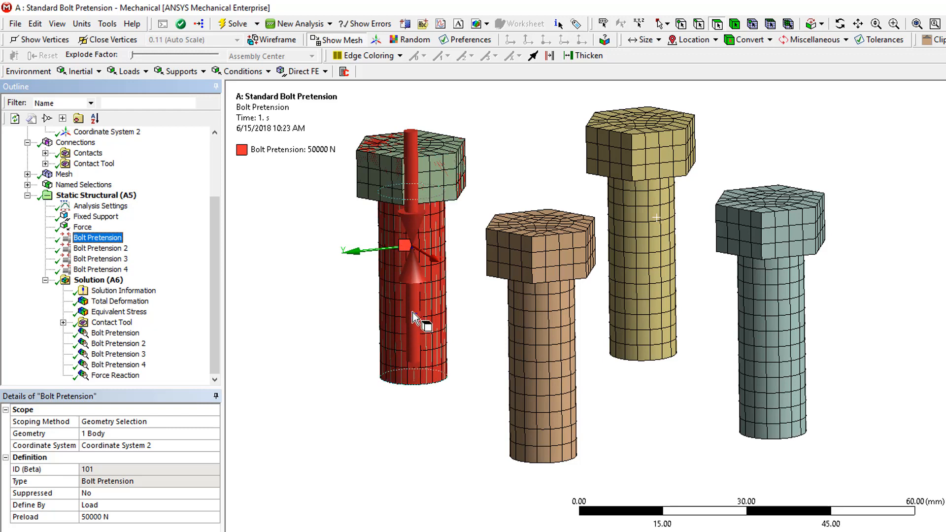
pyautogui.moveTo(330, 312); pyautogui.dragTo(351, 323, button='middle')
pyautogui.scroll(-5, 506, 371)
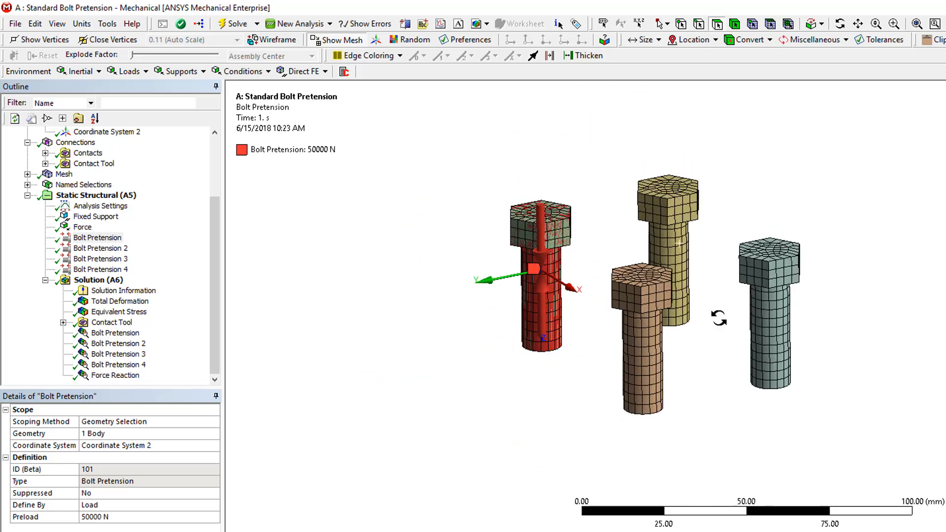
pyautogui.scroll(2, 711, 313)
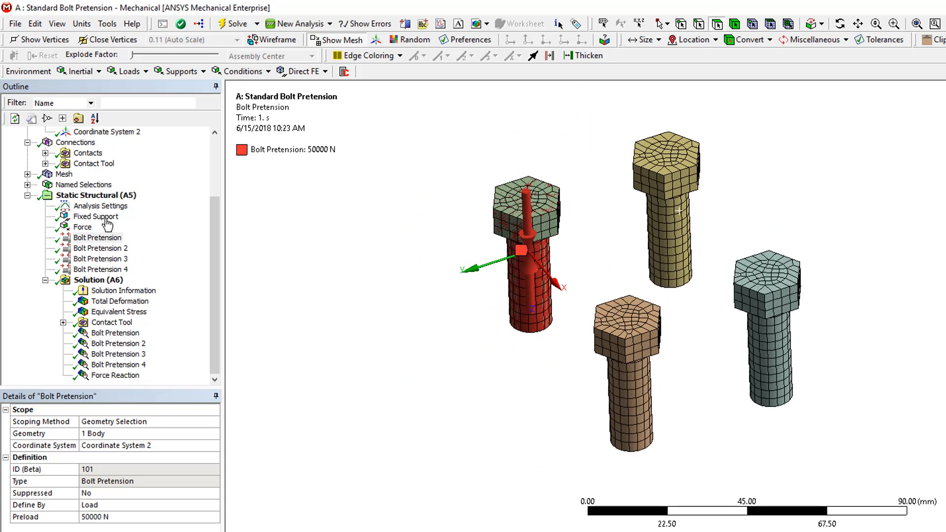
# Show all bodies of the bolted assembly again and turn off the mesh display.
pyautogui.click(93, 206)
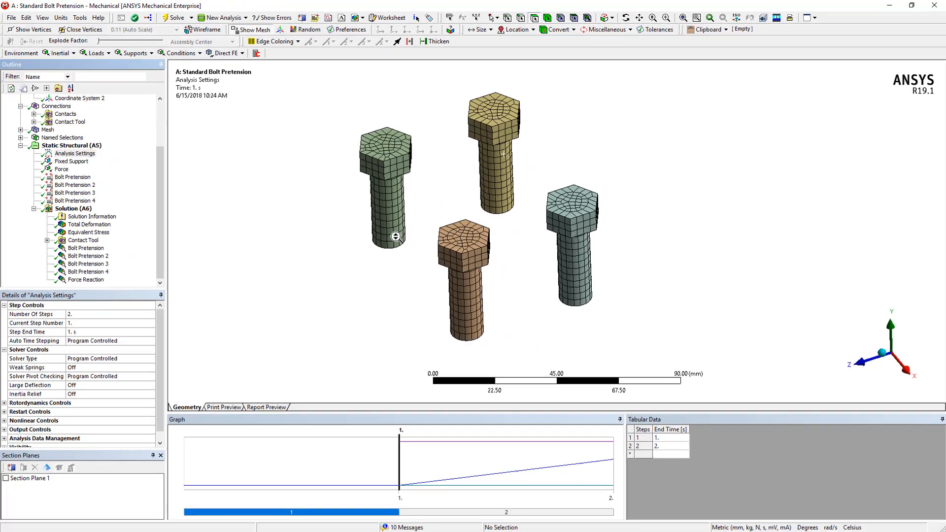
pyautogui.click(116, 197)
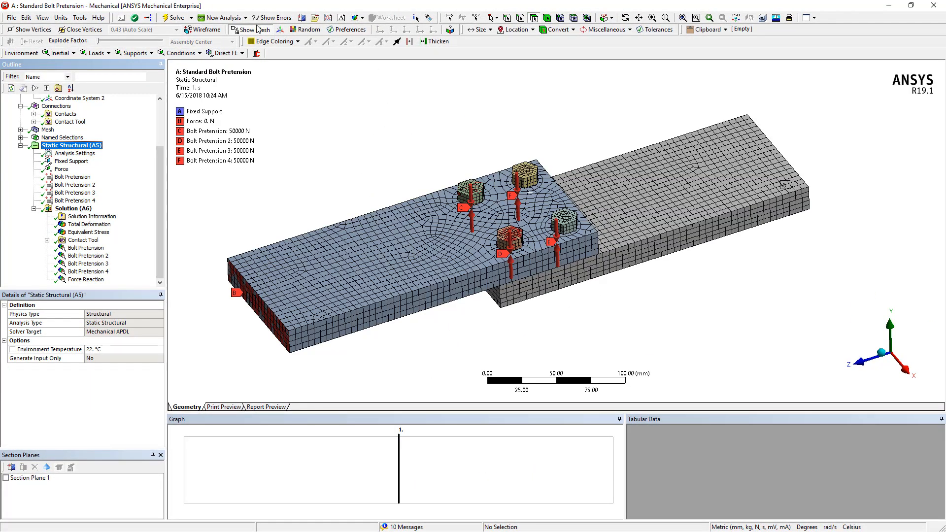
pyautogui.click(257, 28)
# Make load step 2 current in Analysis Settings and inspect the Force on the blue plate's end face.
pyautogui.click(75, 153)
pyautogui.click(435, 511)
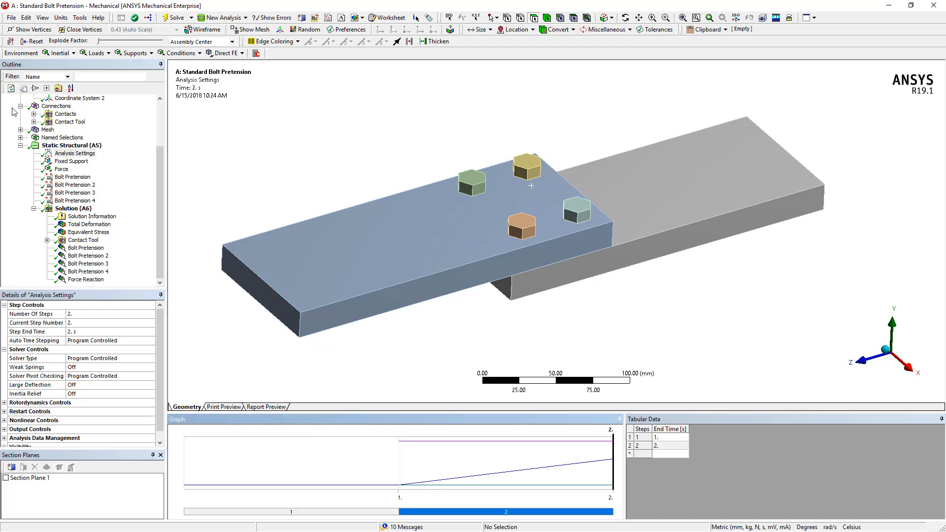
pyautogui.click(61, 169)
pyautogui.scroll(-3, 396, 300)
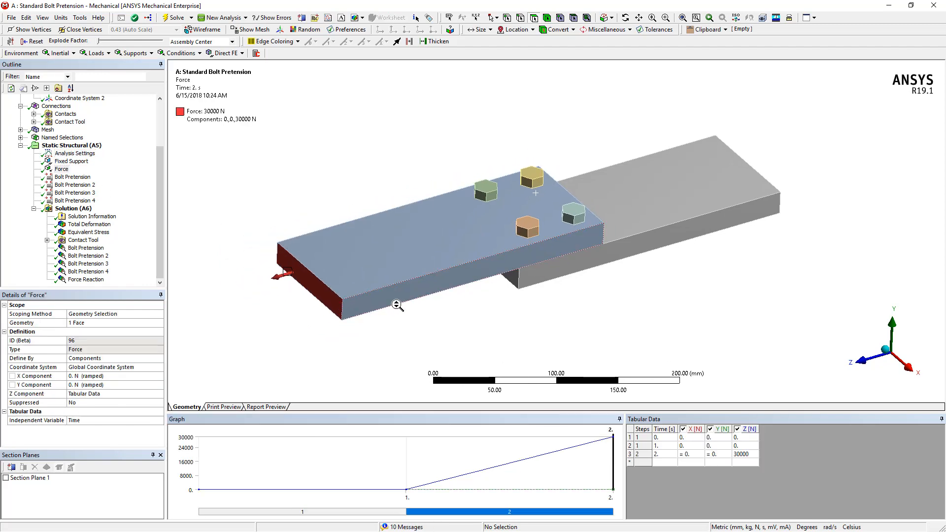
pyautogui.moveTo(389, 301); pyautogui.dragTo(399, 281, button='middle')
pyautogui.scroll(2, 399, 280)
pyautogui.scroll(-1, 399, 281)
# Review the step controls and the Force's tabular data, then the load-step table of the first Bolt Pretension.
pyautogui.click(75, 154)
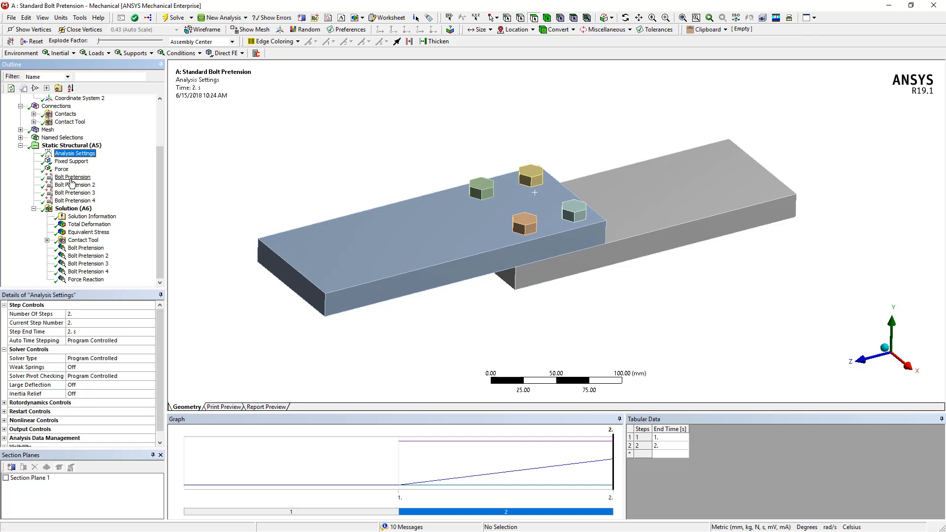
pyautogui.click(61, 169)
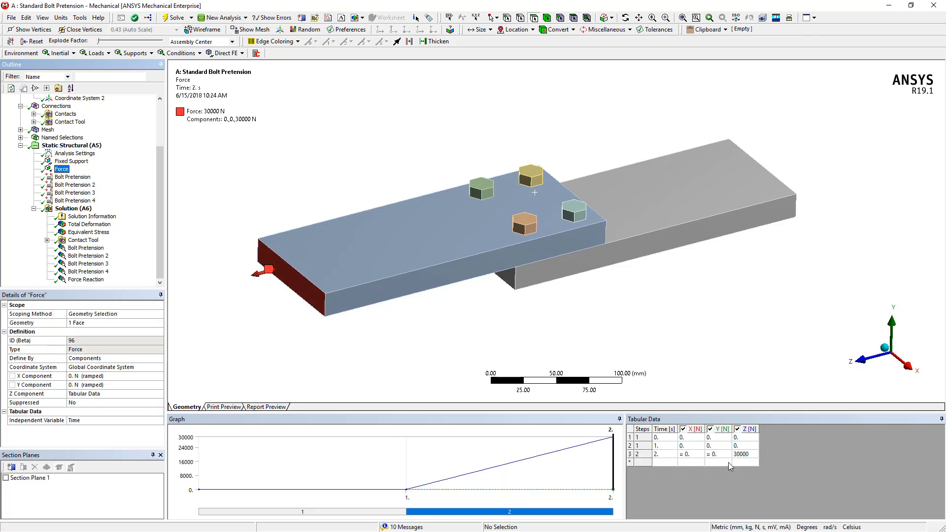
pyautogui.click(69, 179)
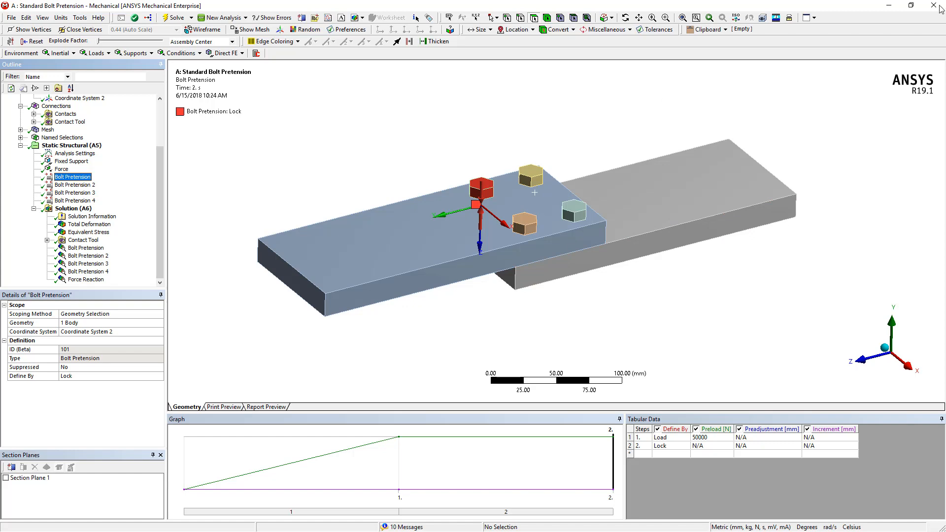
# Switch to the Multiple Systems Mechanical window and examine the Set Screw Load assembly from several angles.
pyautogui.click(891, 5)
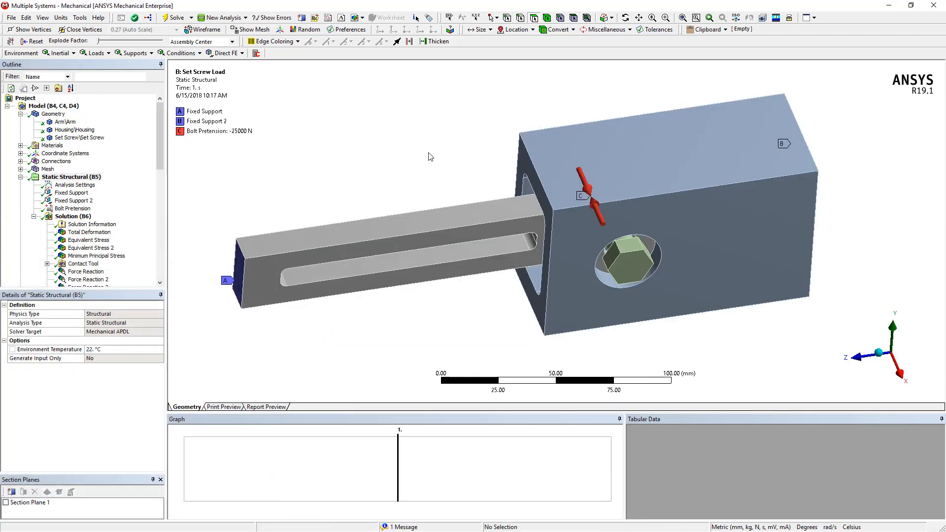
pyautogui.moveTo(433, 172)
pyautogui.mouseDown(button='middle')
pyautogui.moveTo(458, 200)
pyautogui.moveTo(441, 168)
pyautogui.mouseUp(button='middle')
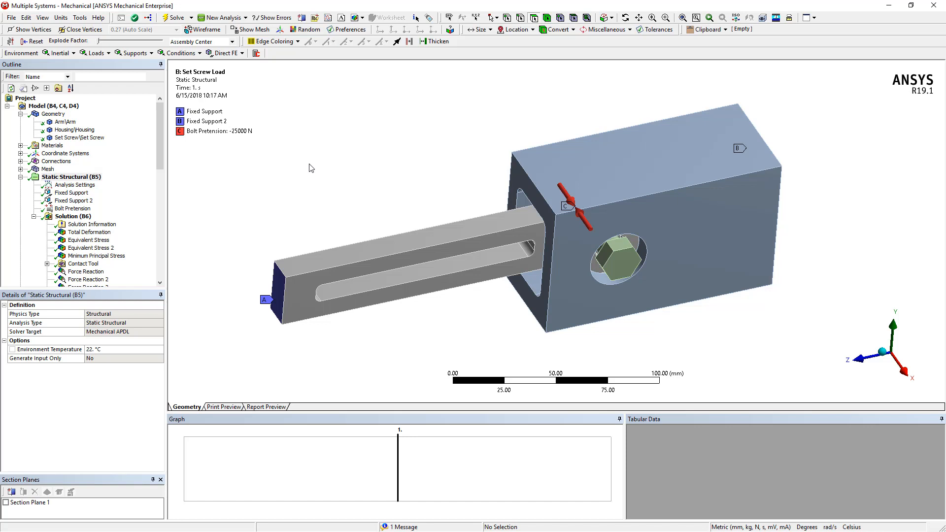
pyautogui.moveTo(393, 186)
pyautogui.mouseDown(button='middle')
pyautogui.moveTo(383, 179)
pyautogui.moveTo(389, 163)
pyautogui.moveTo(379, 185)
pyautogui.mouseUp(button='middle')
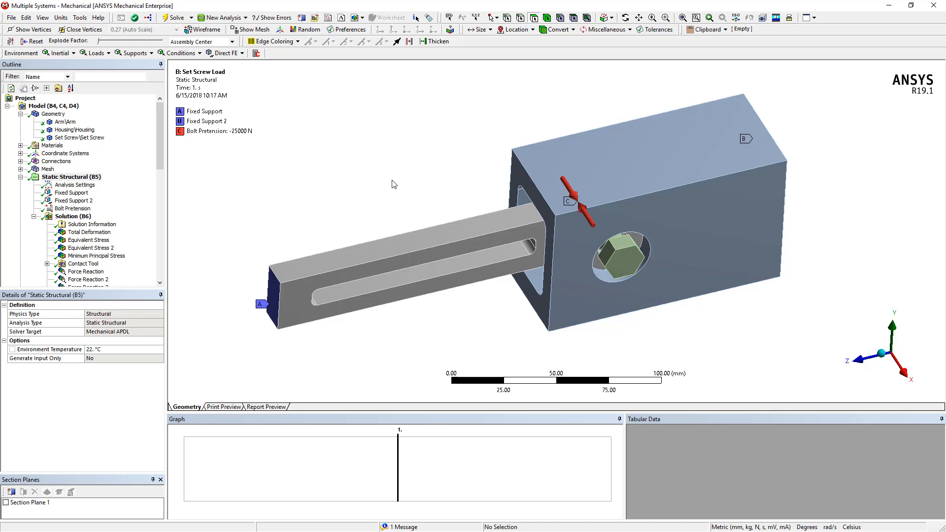
pyautogui.moveTo(392, 180); pyautogui.dragTo(398, 161, button='middle')
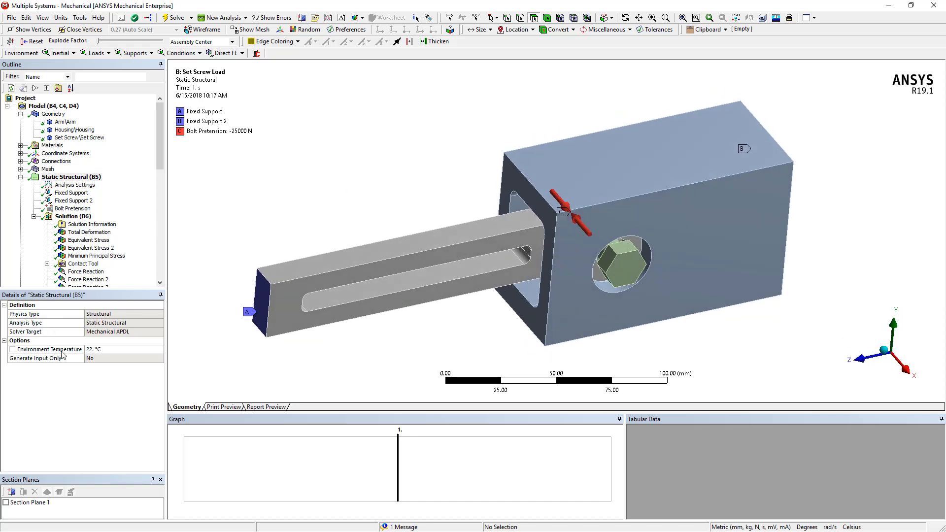
# Enable Section Plane 1 to cut through the housing, arm and set screw, and view the cut.
pyautogui.click(6, 502)
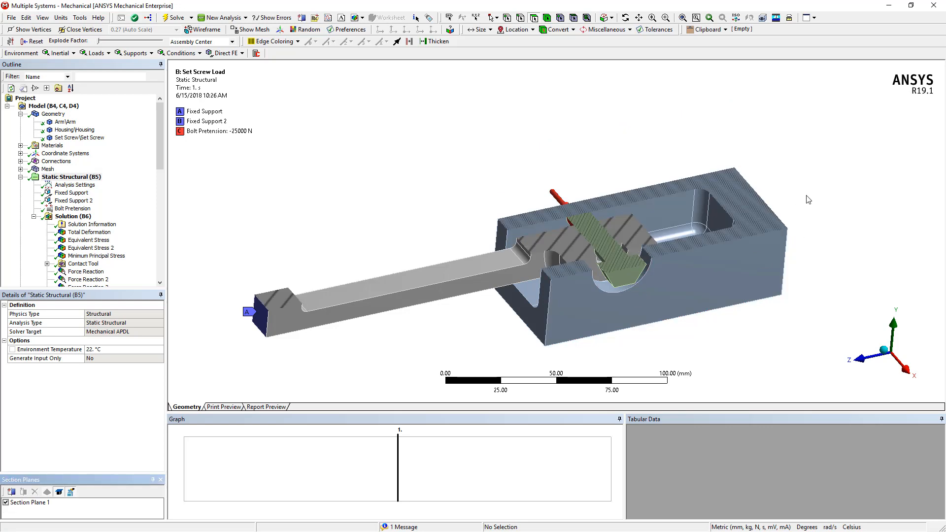
pyautogui.moveTo(591, 197); pyautogui.dragTo(639, 215, button='middle')
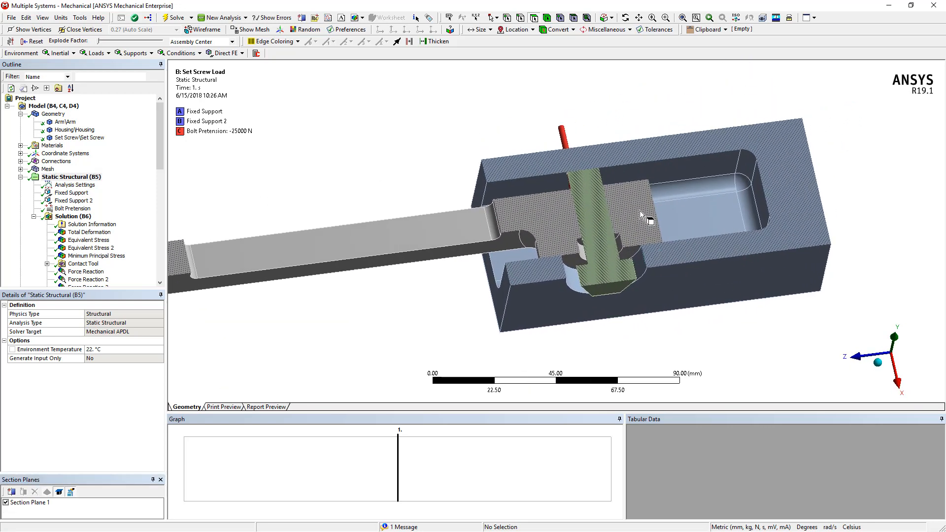
# Examine the sectioned housing, arm and set screw, then review the scope and load-step table of the set screw's Bolt Pretension.
pyautogui.scroll(1, 595, 225)
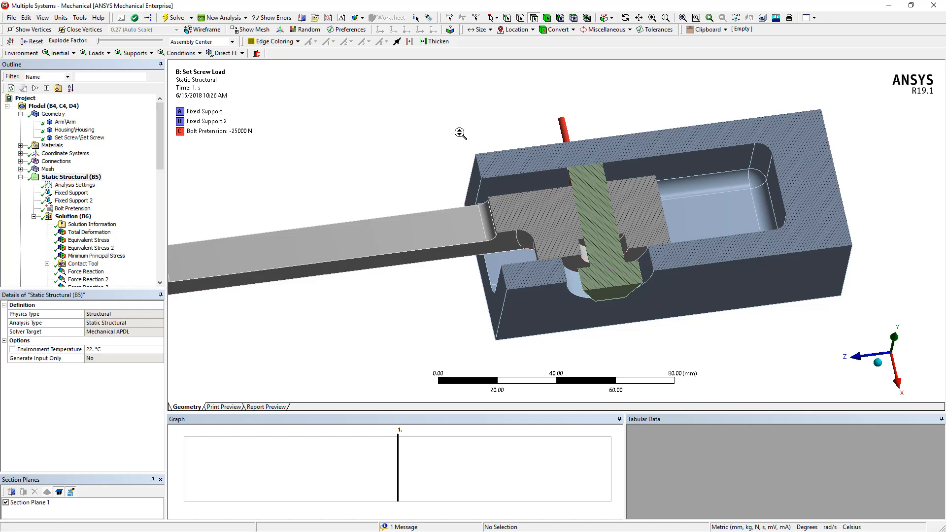
pyautogui.scroll(-2, 458, 175)
pyautogui.moveTo(458, 175); pyautogui.dragTo(494, 137, button='middle')
pyautogui.keyDown('ctrl'); pyautogui.moveTo(493, 136); pyautogui.dragTo(511, 156, button='middle'); pyautogui.keyUp('ctrl')
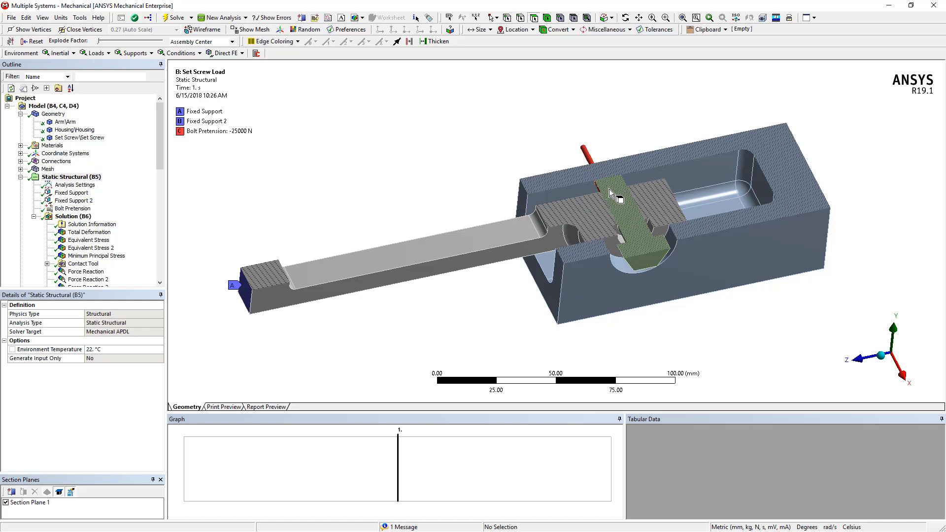
pyautogui.click(73, 209)
pyautogui.moveTo(720, 220); pyautogui.dragTo(595, 261, button='middle')
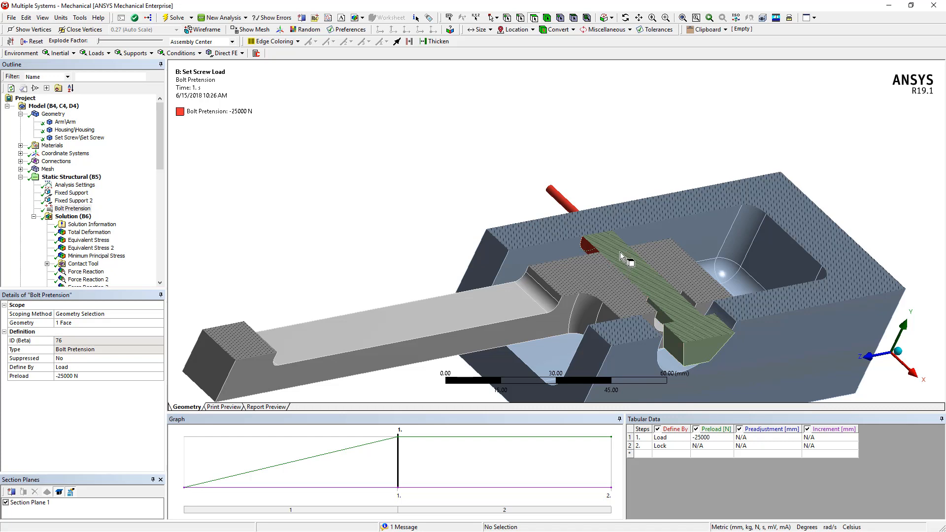
pyautogui.scroll(-2, 474, 255)
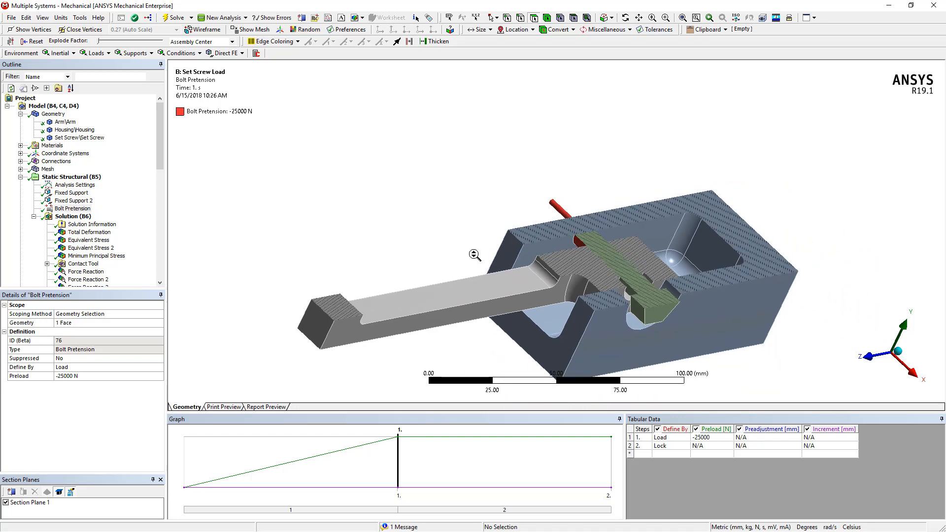
pyautogui.moveTo(474, 254); pyautogui.dragTo(463, 178, button='middle')
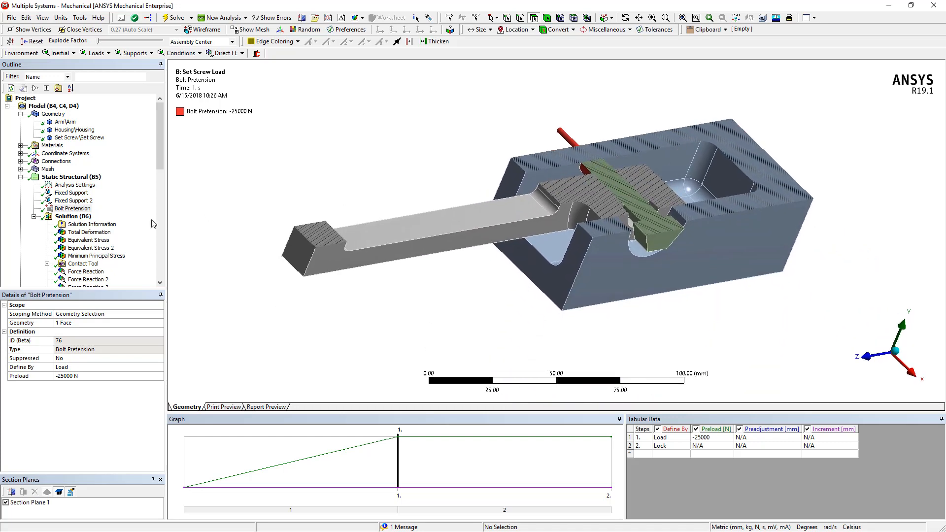
# Show the Total Deformation result of Static Structural (B5) on the sectioned set screw and animate it.
pyautogui.click(91, 233)
pyautogui.scroll(3, 606, 183)
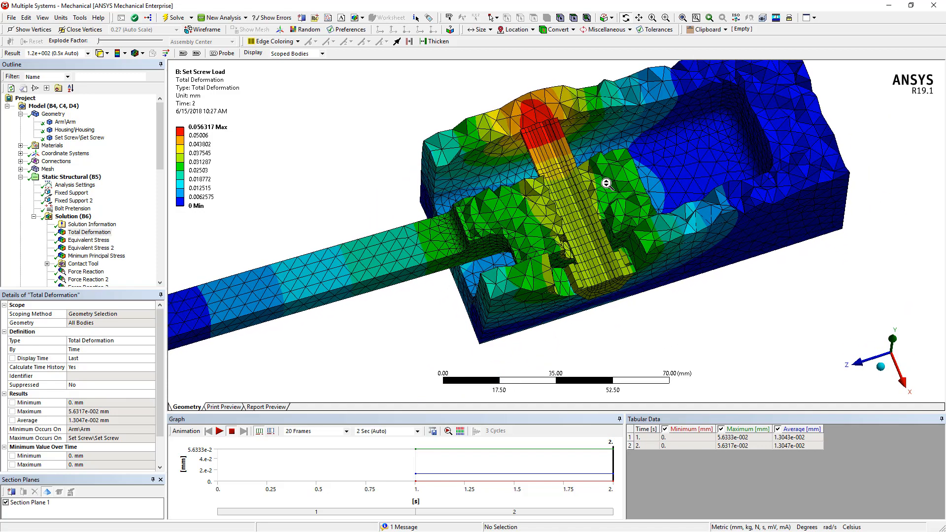
pyautogui.scroll(2, 606, 183)
pyautogui.moveTo(610, 188); pyautogui.dragTo(594, 204, button='middle')
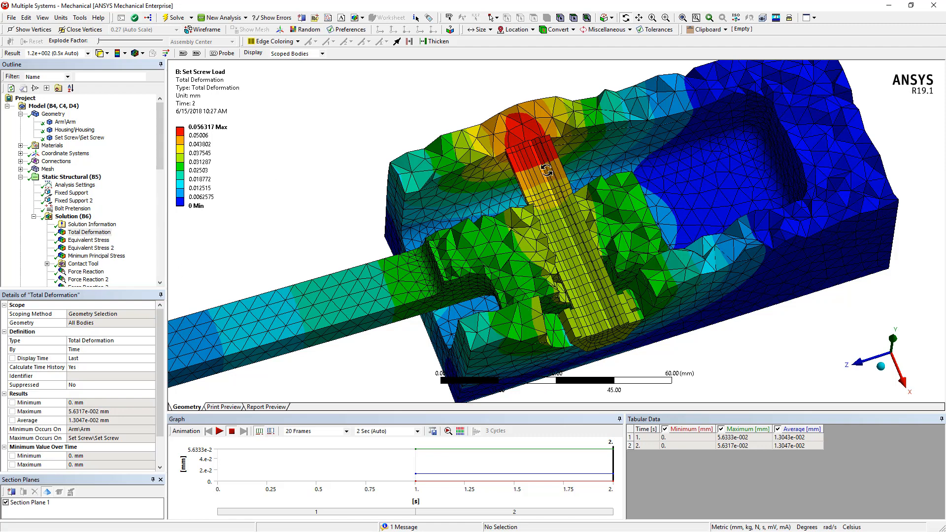
pyautogui.click(219, 431)
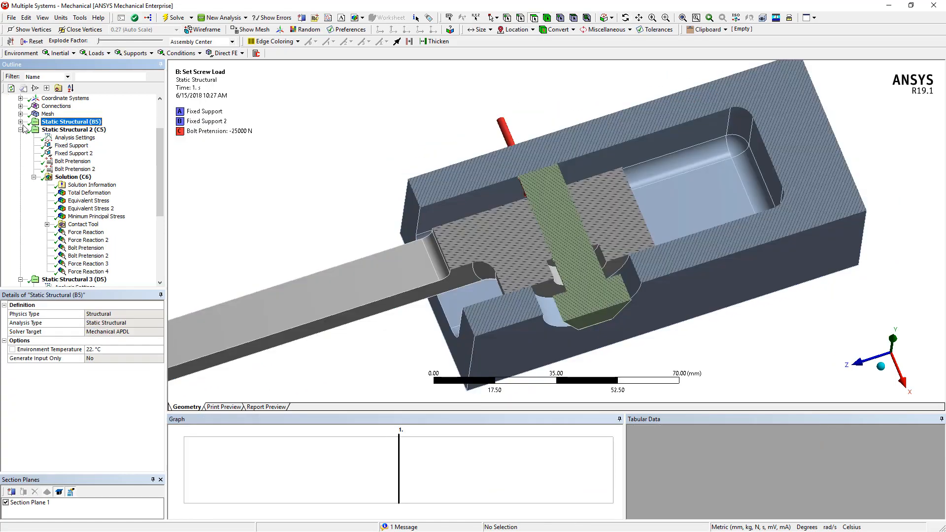
# Turn off Section Plane 1 and examine the fixed faces of the arm and housing from several angles.
pyautogui.scroll(2, 148, 165)
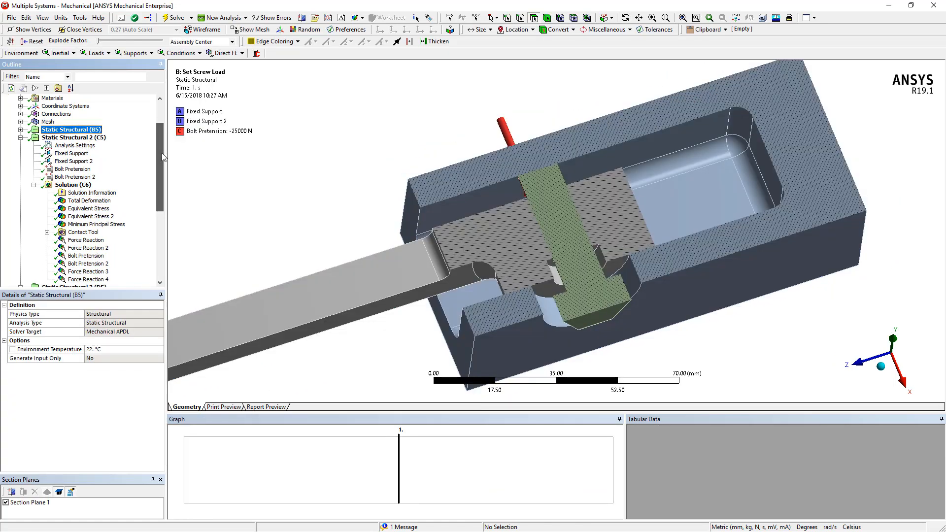
pyautogui.scroll(-3, 380, 262)
pyautogui.moveTo(380, 263); pyautogui.dragTo(432, 198, button='middle')
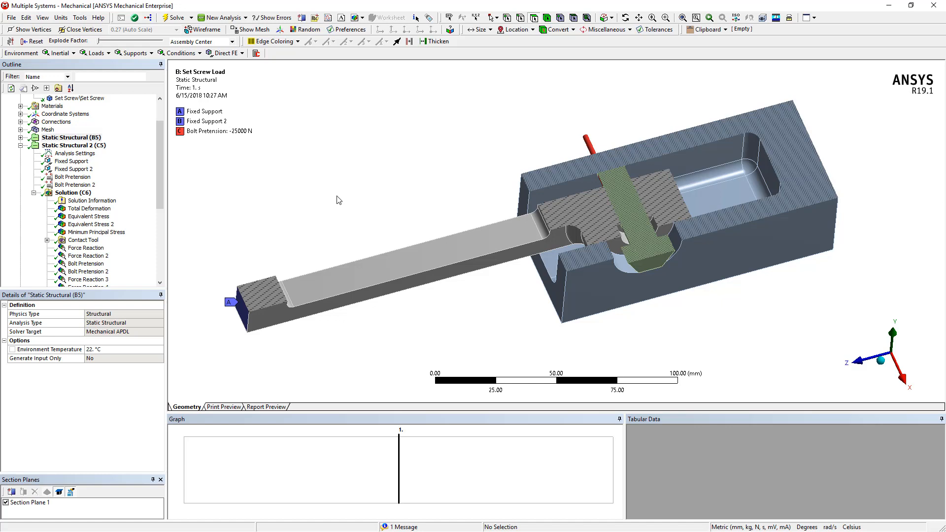
pyautogui.click(5, 503)
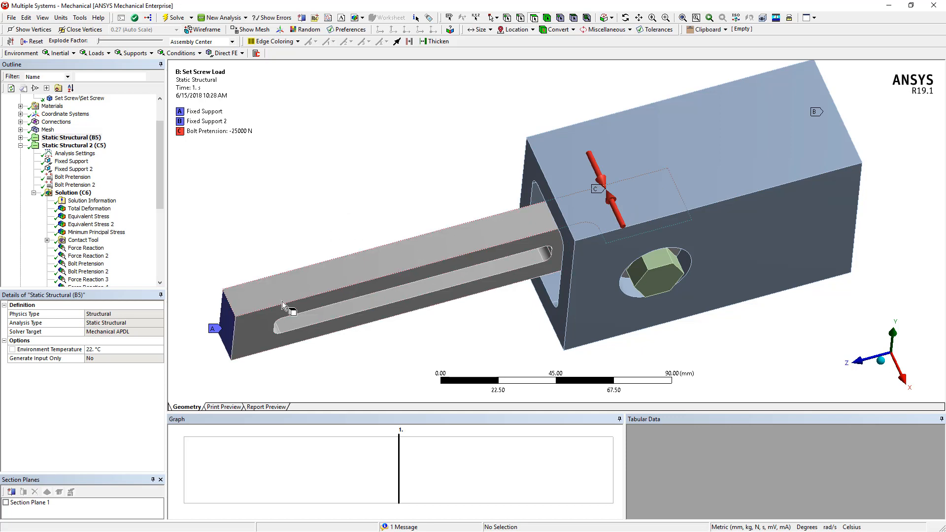
pyautogui.moveTo(233, 321); pyautogui.dragTo(886, 131, button='middle')
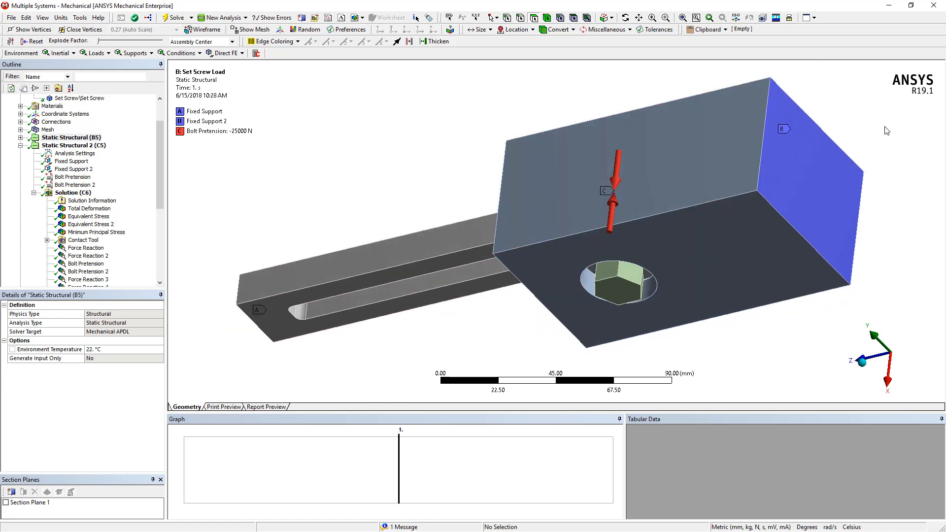
pyautogui.moveTo(482, 178); pyautogui.dragTo(354, 239, button='middle')
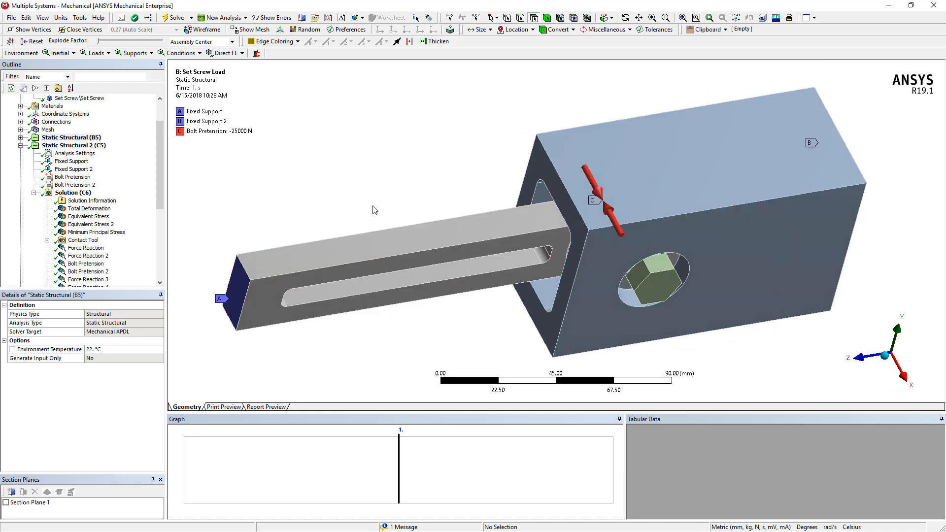
pyautogui.moveTo(371, 207); pyautogui.dragTo(366, 206, button='middle')
# Review the Analysis Settings and first Bolt Pretension of Static Structural 2, cutting the model with Section Plane 1.
pyautogui.click(75, 153)
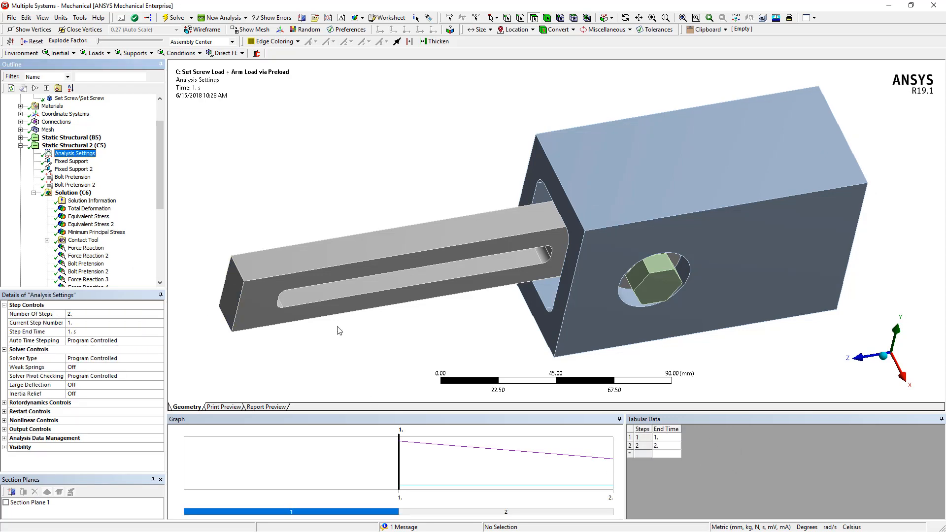
pyautogui.click(72, 177)
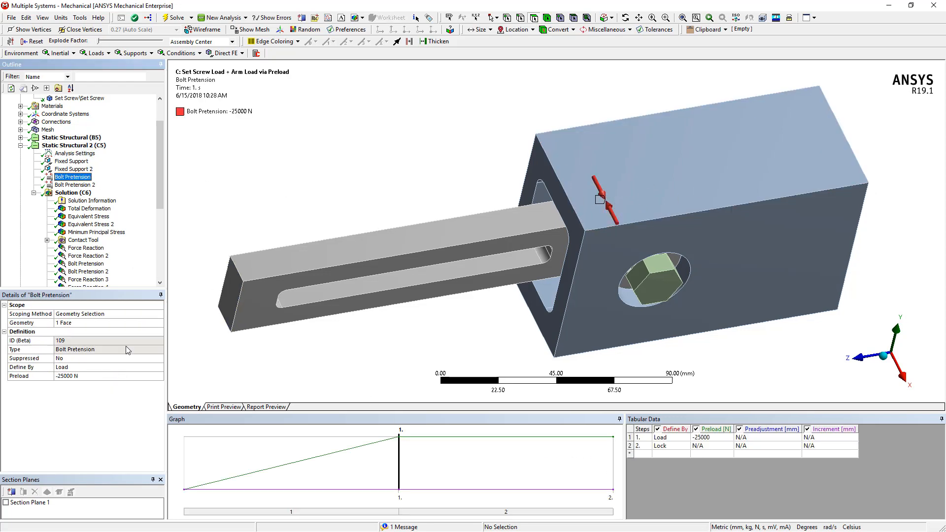
pyautogui.click(6, 502)
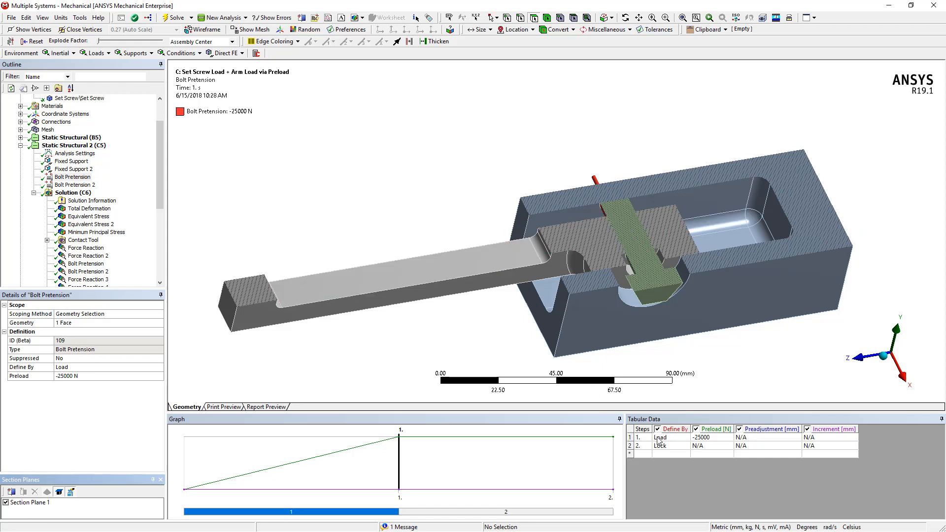
# Inspect Bolt Pretension 2 on the arm and its load-step table, with Section Plane 1 turned off to show the Preload Arm coordinate system.
pyautogui.click(69, 185)
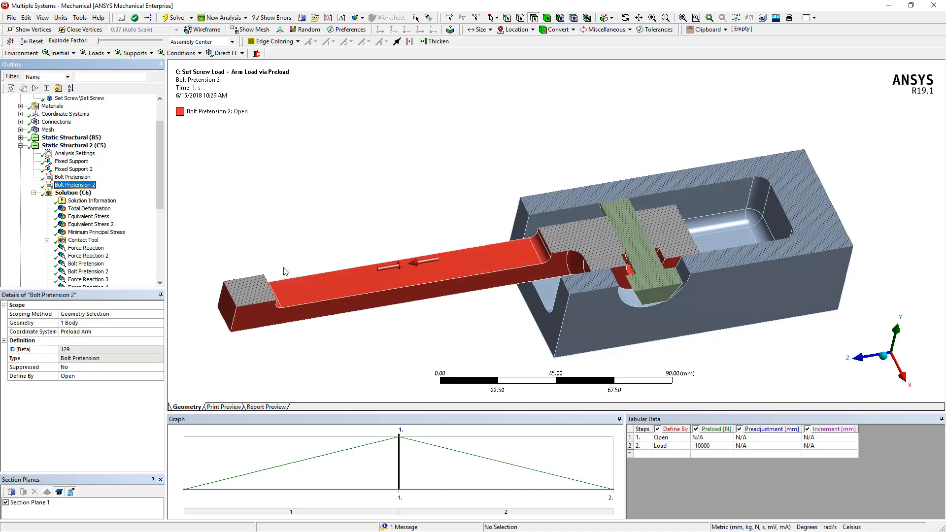
pyautogui.click(6, 502)
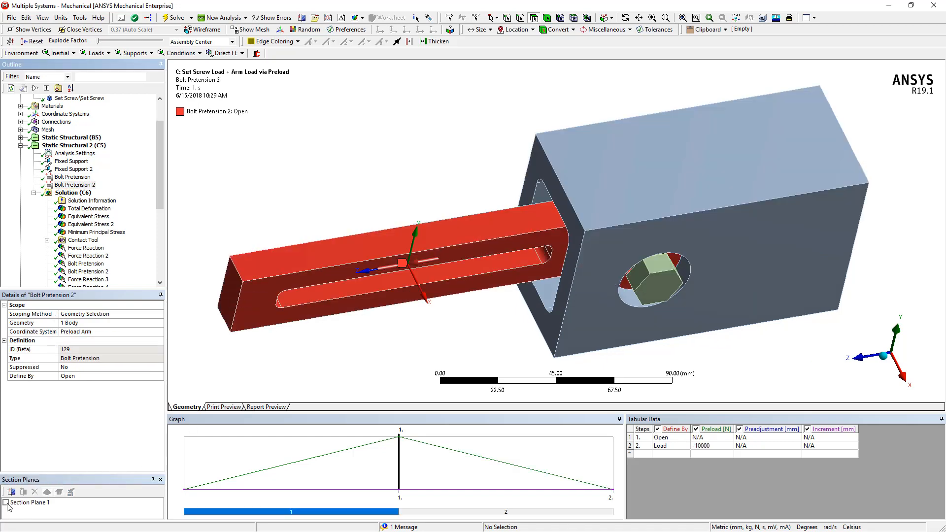
pyautogui.scroll(-2, 417, 222)
pyautogui.moveTo(417, 222); pyautogui.dragTo(460, 221, button='middle')
pyautogui.scroll(2, 424, 237)
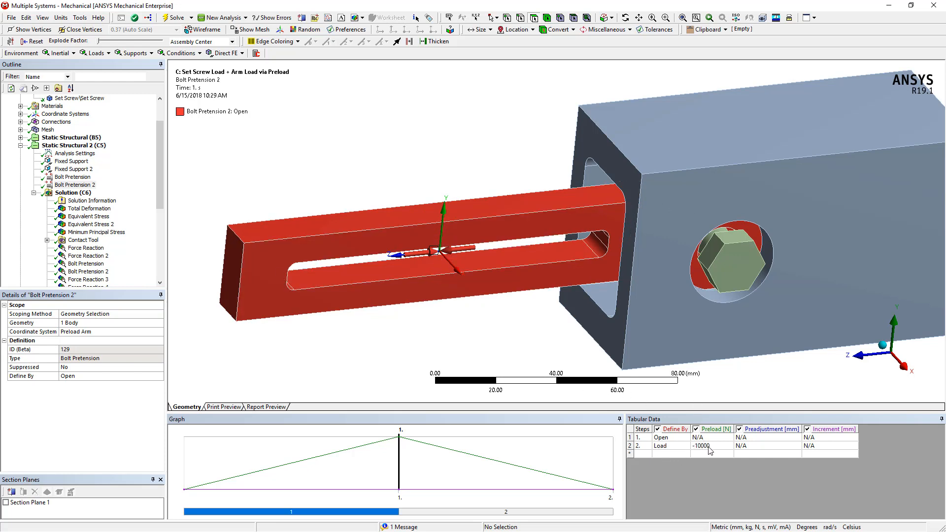
pyautogui.scroll(-4, 412, 205)
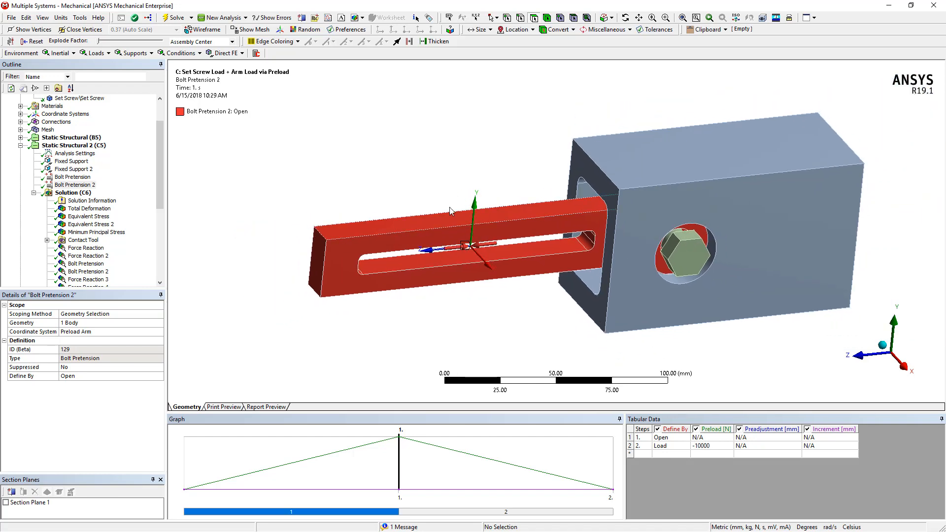
pyautogui.keyDown('ctrl'); pyautogui.moveTo(450, 208); pyautogui.dragTo(405, 211, button='middle'); pyautogui.keyUp('ctrl')
# Show the Total Deformation result of Static Structural 2 and view the deformed arm and housing.
pyautogui.moveTo(160, 193); pyautogui.dragTo(161, 207)
pyautogui.click(84, 178)
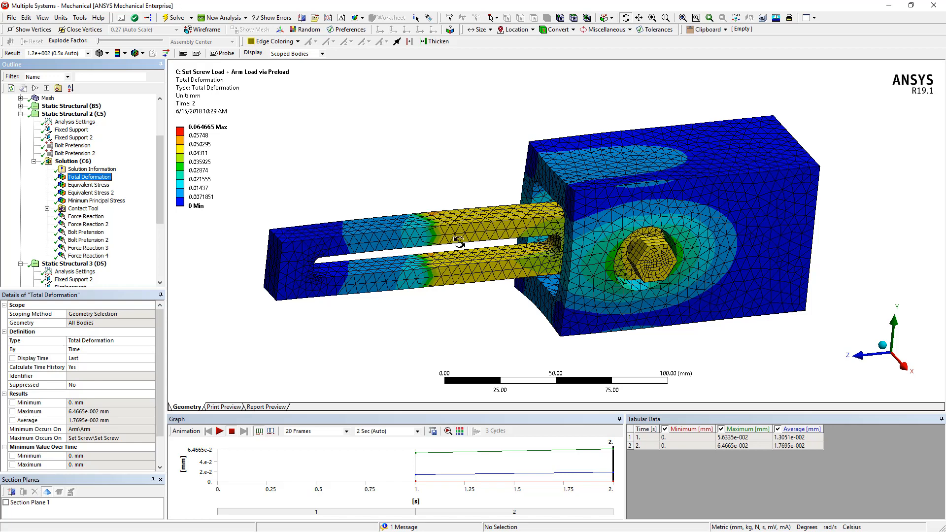
pyautogui.moveTo(458, 239); pyautogui.dragTo(344, 259)
# Check Force Reaction 3 at the arm's fixed end and Force Reaction 4 at the housing's fixed end in Static Structural 2.
pyautogui.click(80, 248)
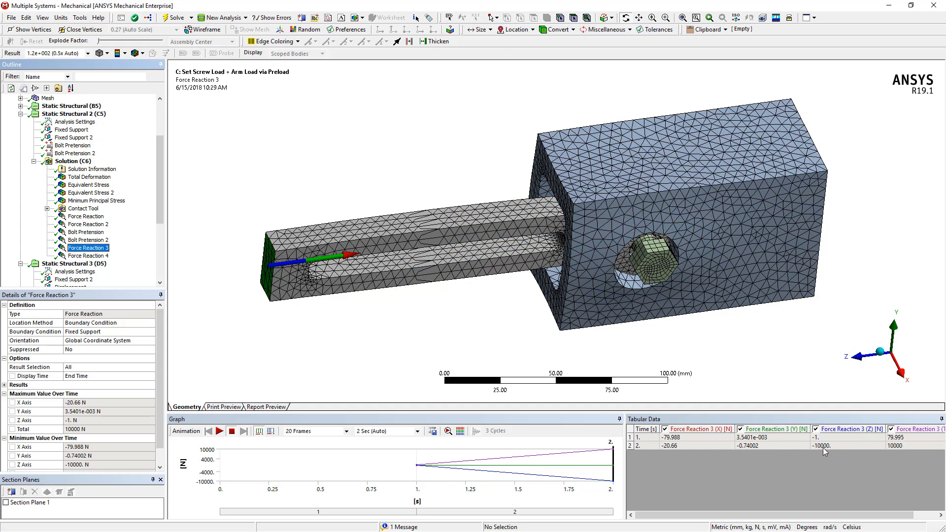
pyautogui.press('Down')
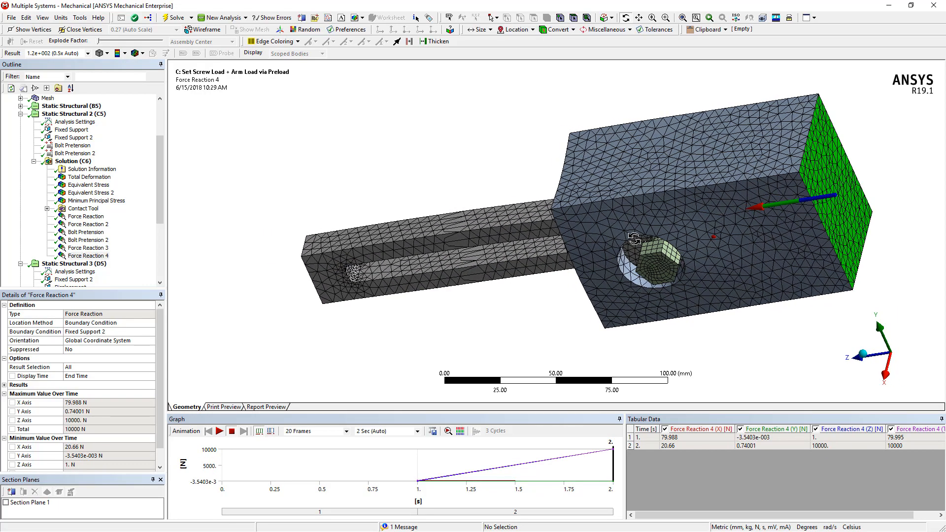
pyautogui.moveTo(339, 214); pyautogui.dragTo(368, 196)
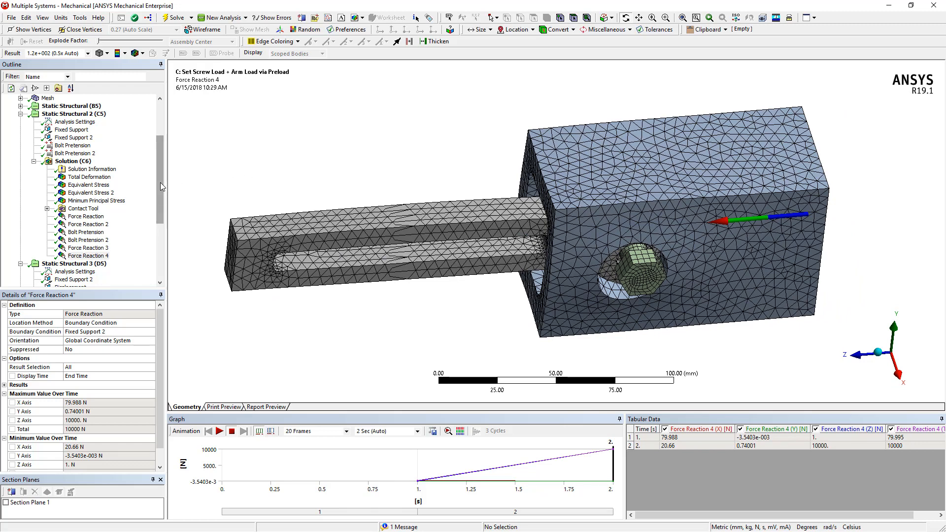
# Review the arm-end Displacement in Static Structural 3, including the activate/deactivate option for its step 2 Z value, and then the Force.
pyautogui.moveTo(161, 182); pyautogui.dragTo(158, 241)
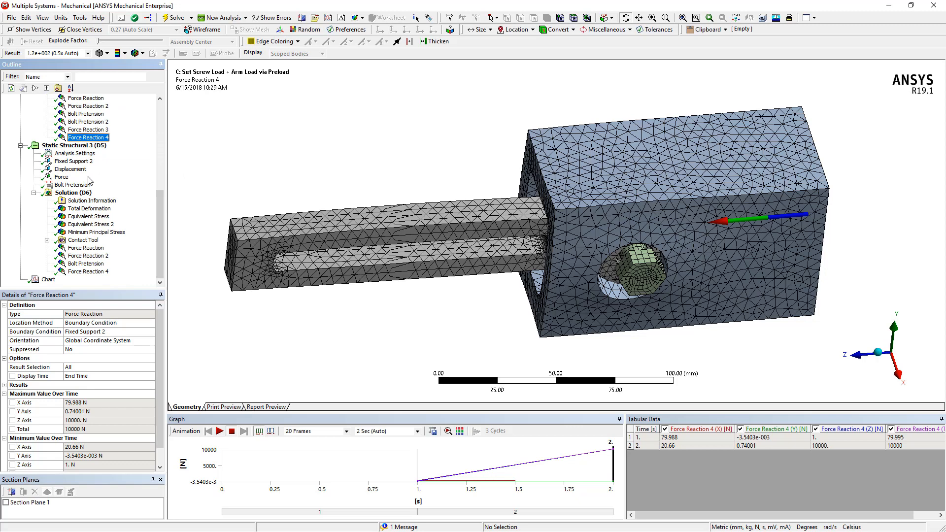
pyautogui.click(64, 169)
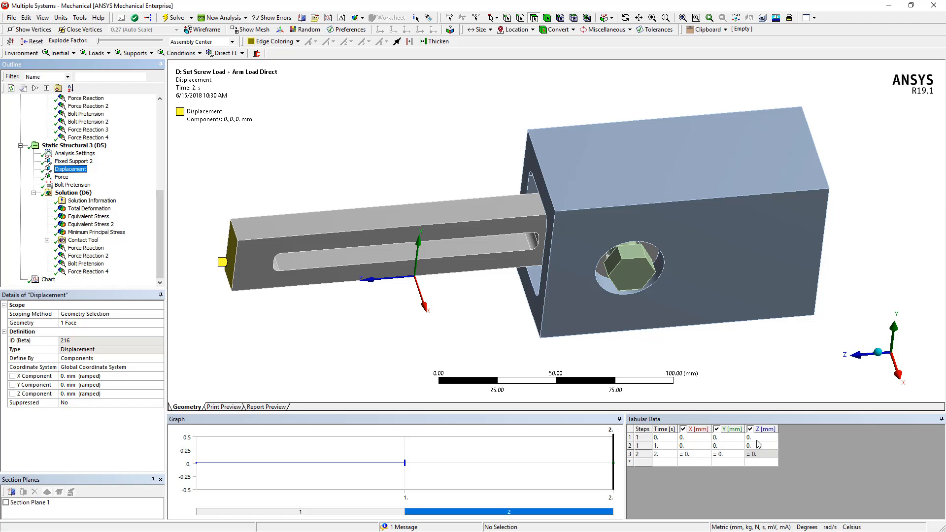
pyautogui.rightClick(756, 457)
pyautogui.click(755, 455)
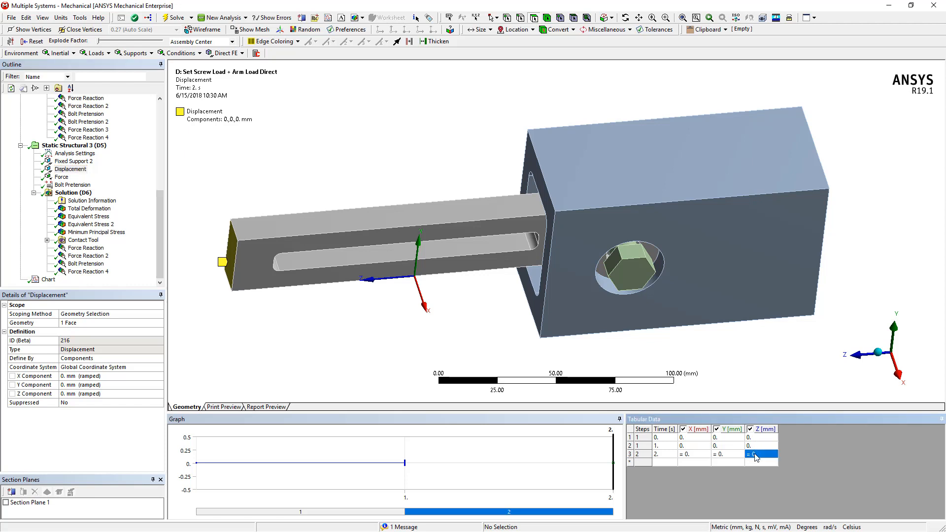
pyautogui.rightClick(755, 454)
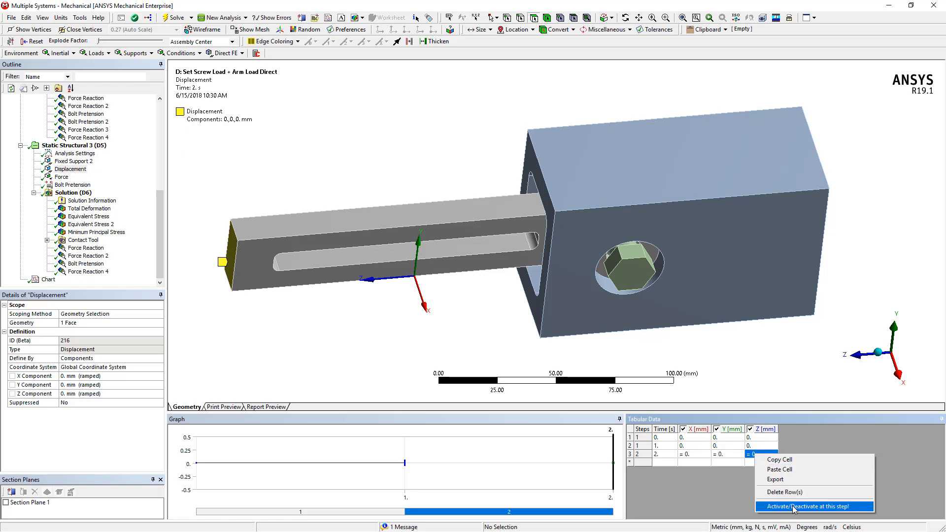
pyautogui.click(755, 456)
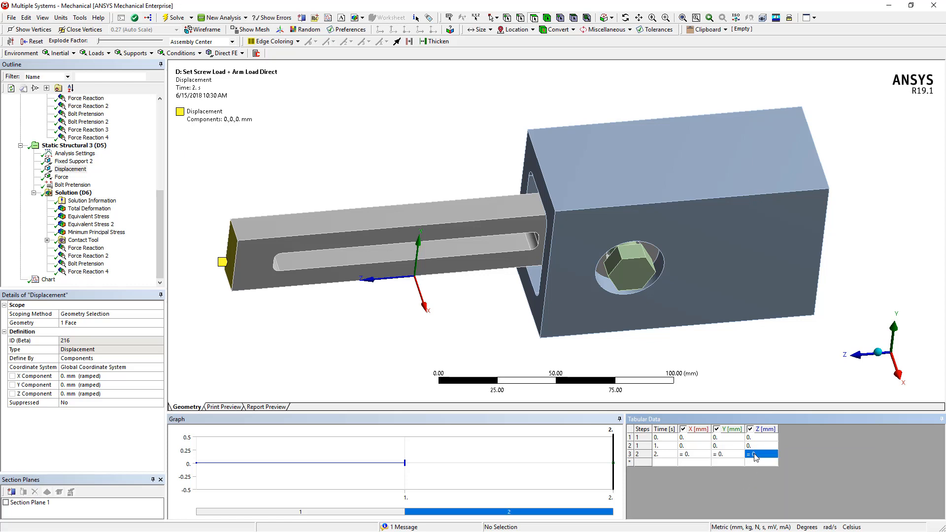
pyautogui.click(695, 464)
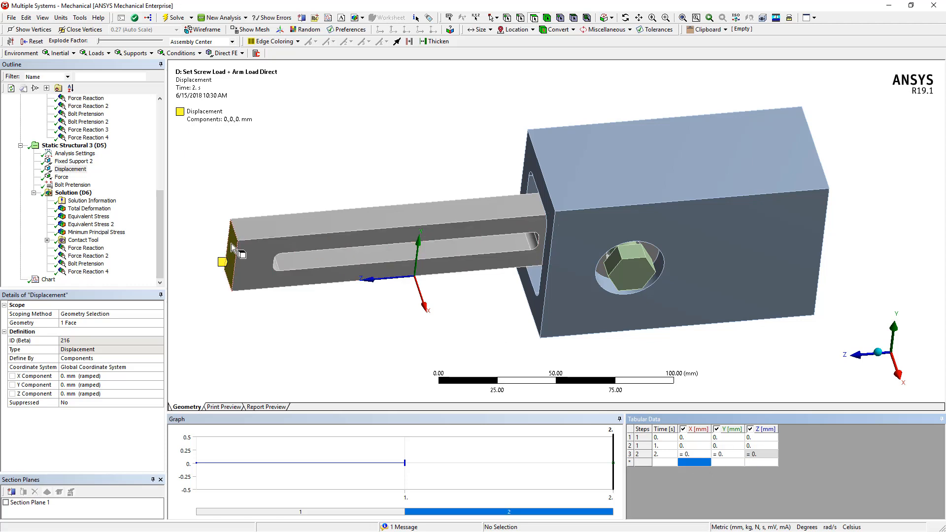
pyautogui.click(58, 177)
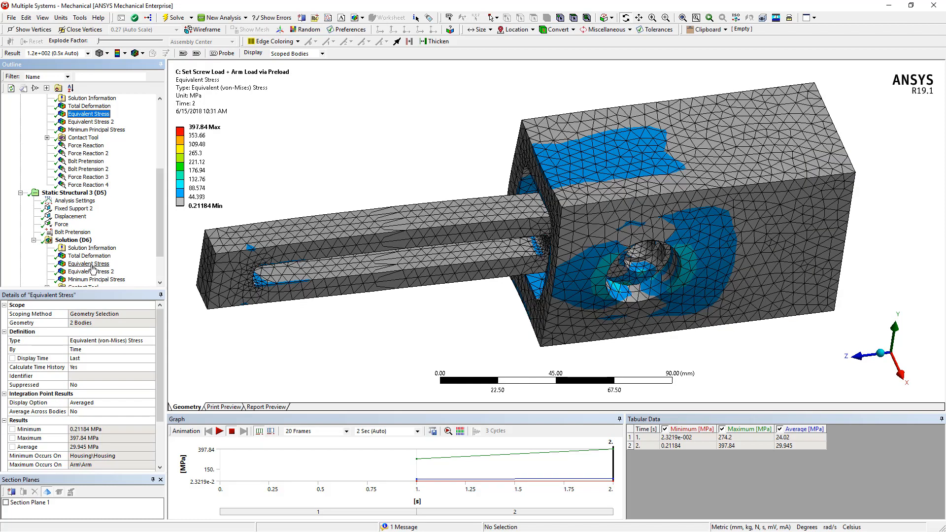
# Compare the Equivalent Stress of Static Structural 3 with that of Static Structural 2, then check Force Reaction 4 at the housing's fixed face.
pyautogui.click(90, 264)
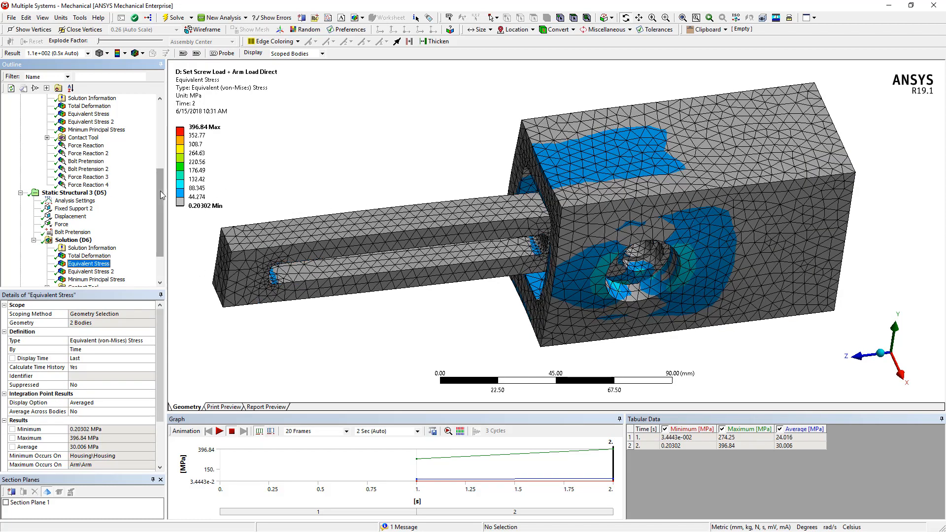
pyautogui.moveTo(160, 195); pyautogui.dragTo(144, 251)
pyautogui.click(87, 272)
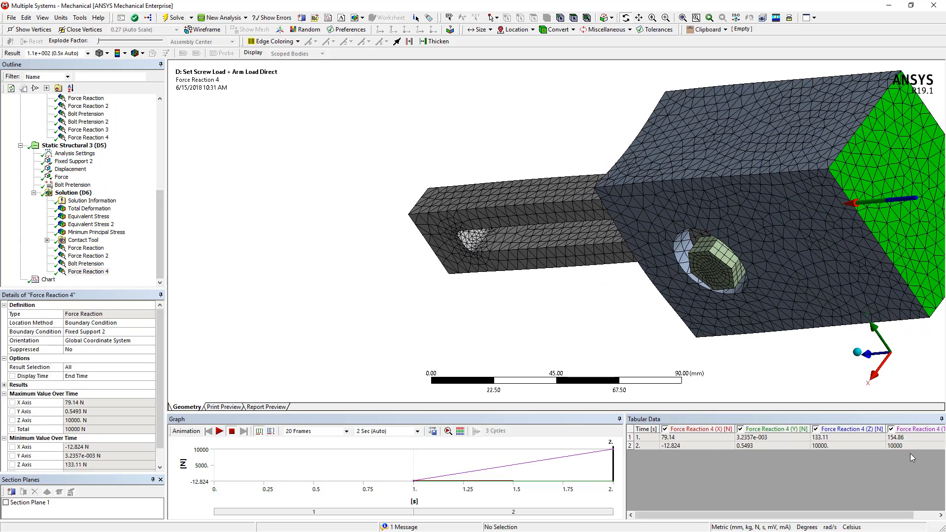
pyautogui.keyDown('ctrl'); pyautogui.moveTo(737, 156); pyautogui.dragTo(565, 181, button='middle'); pyautogui.keyUp('ctrl')
pyautogui.scroll(-2, 565, 183)
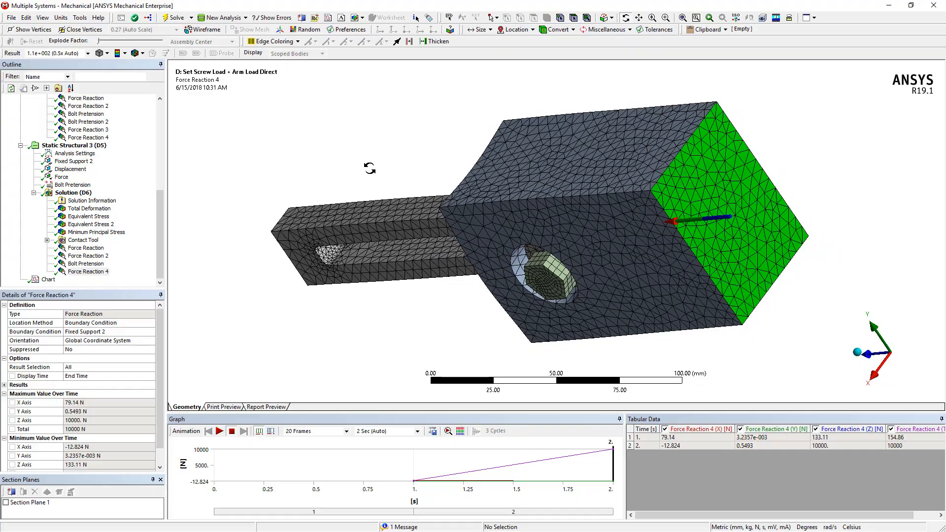
pyautogui.moveTo(369, 168); pyautogui.dragTo(495, 171)
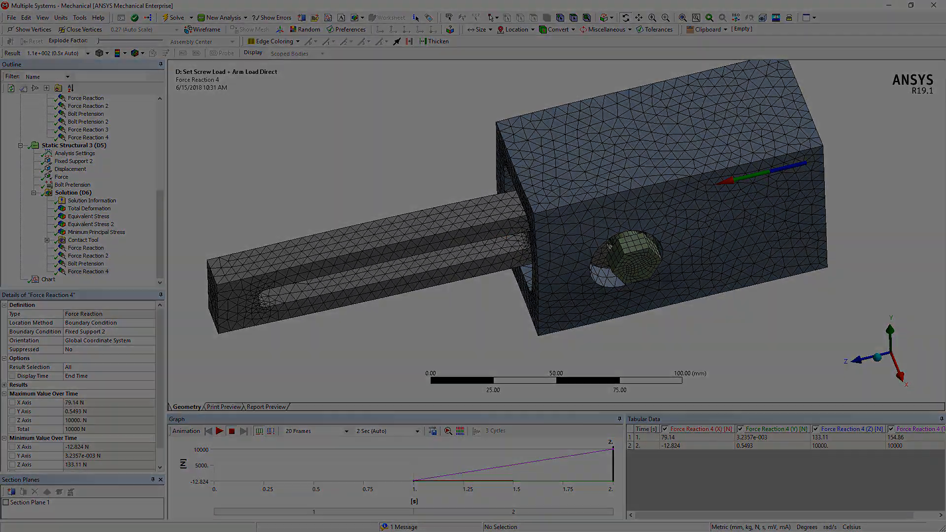